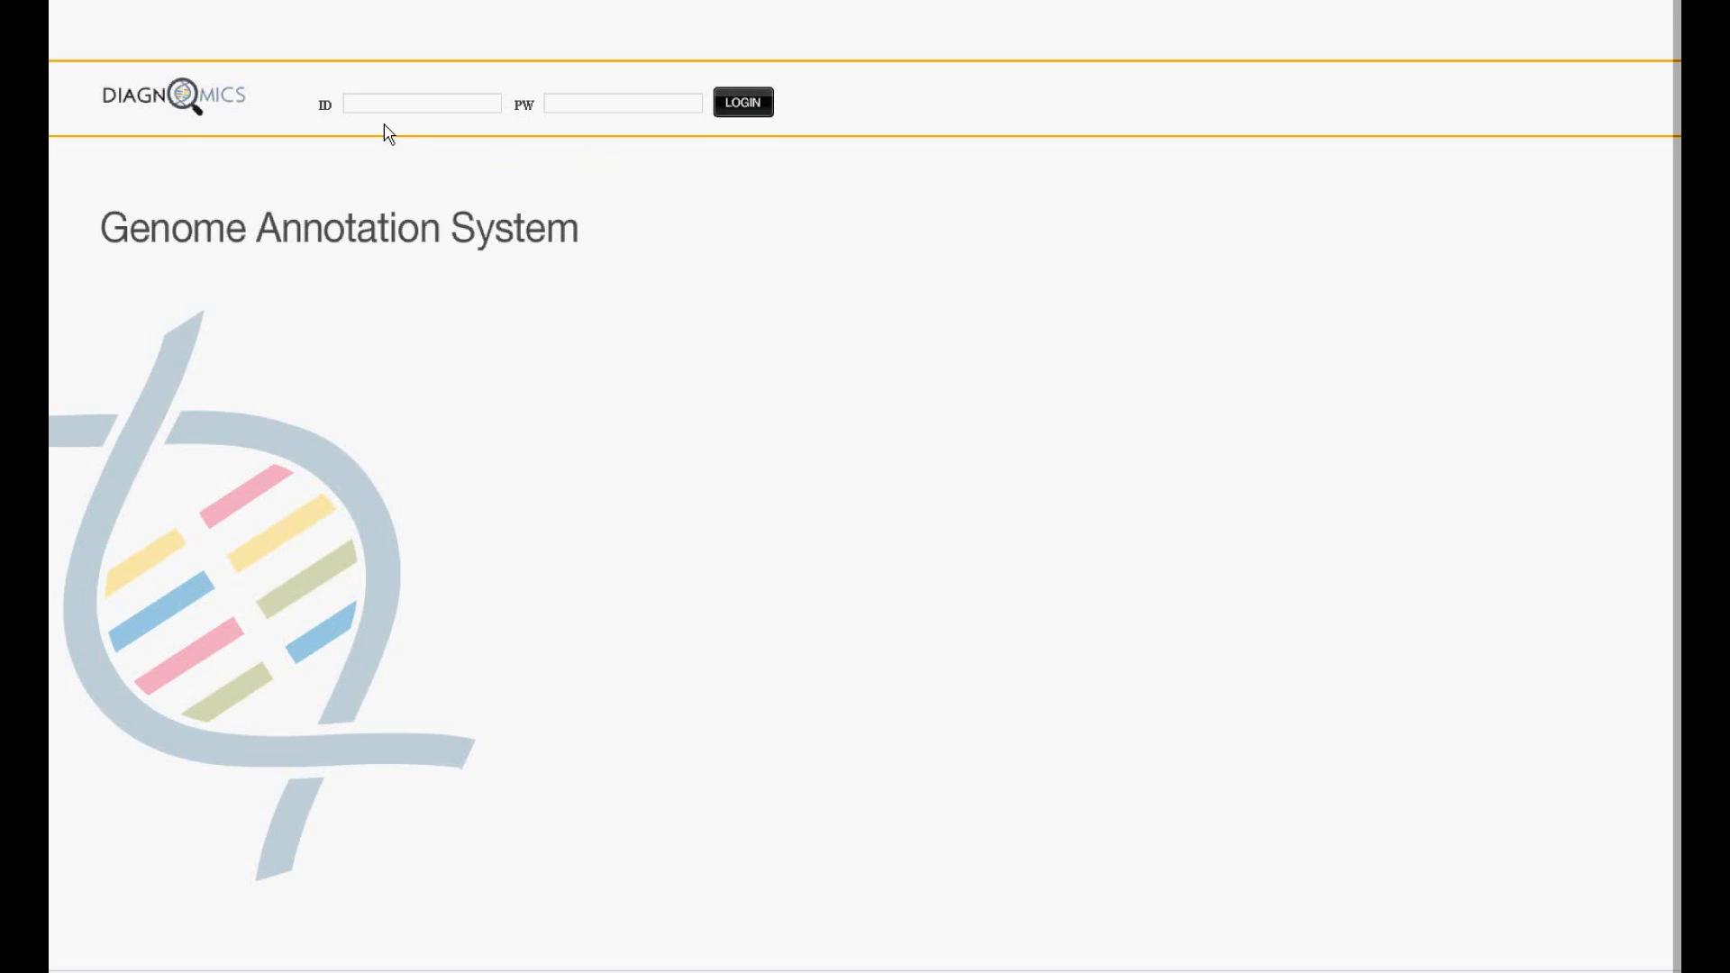
Log in to the Genome Annotation System with the account ID and password
left_click(375, 105)
type("diagnomics")
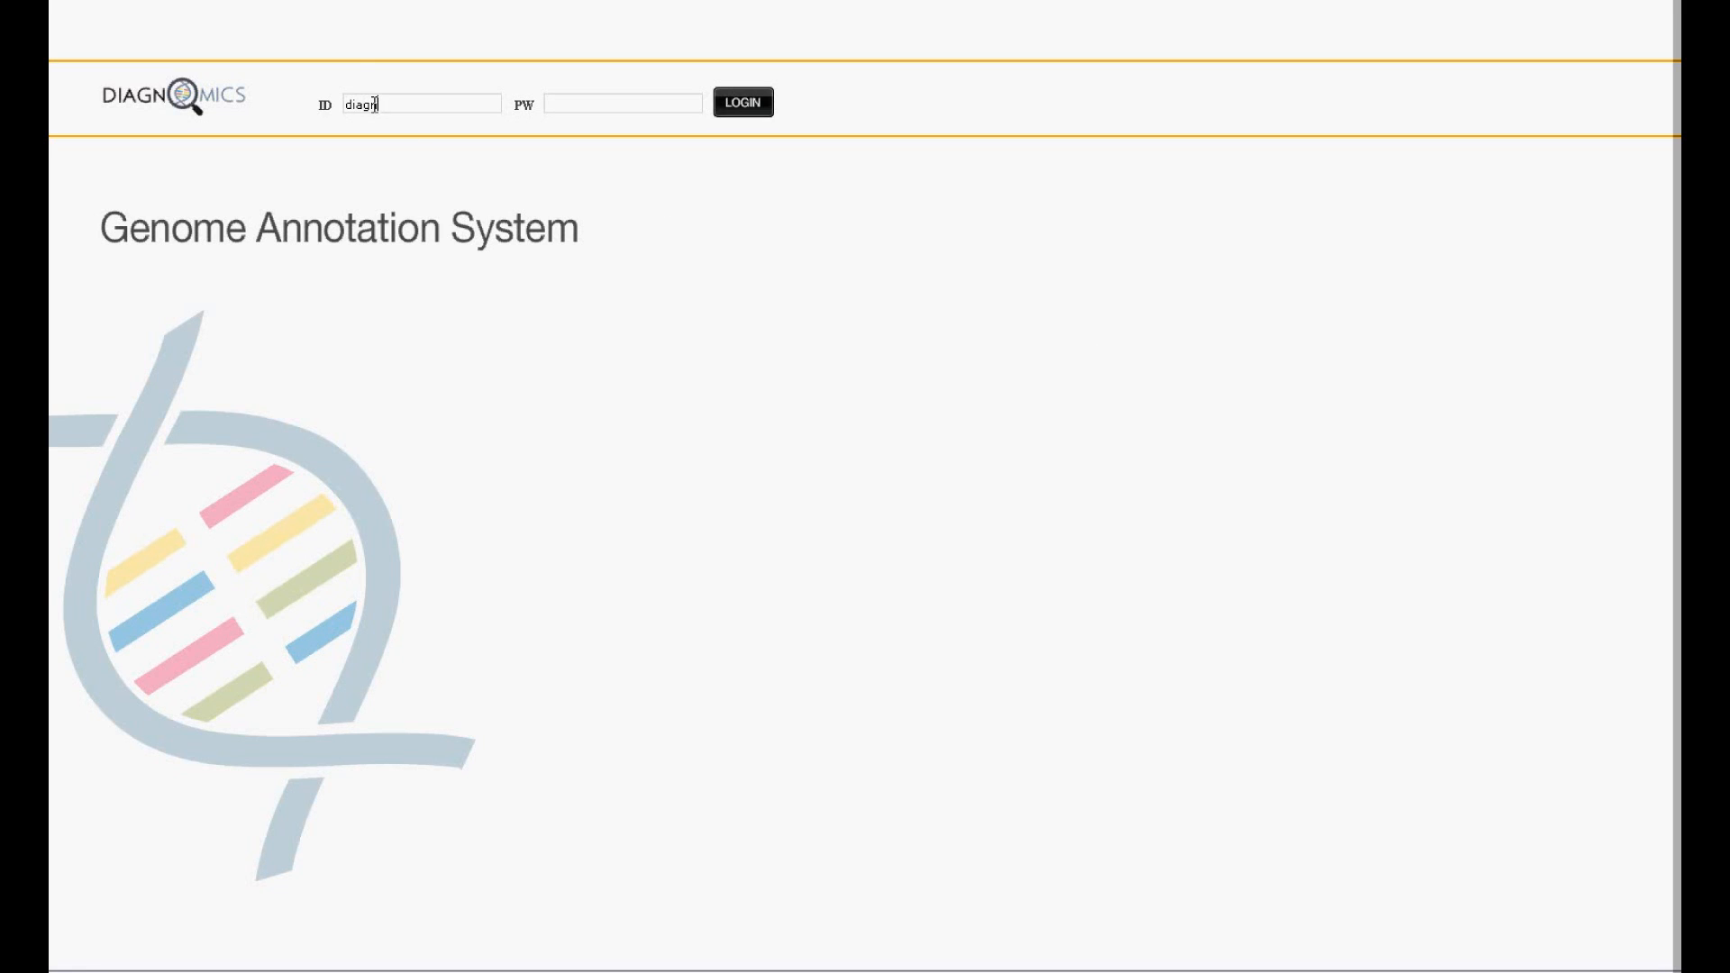
key("Tab")
type("•••")
key("Return")
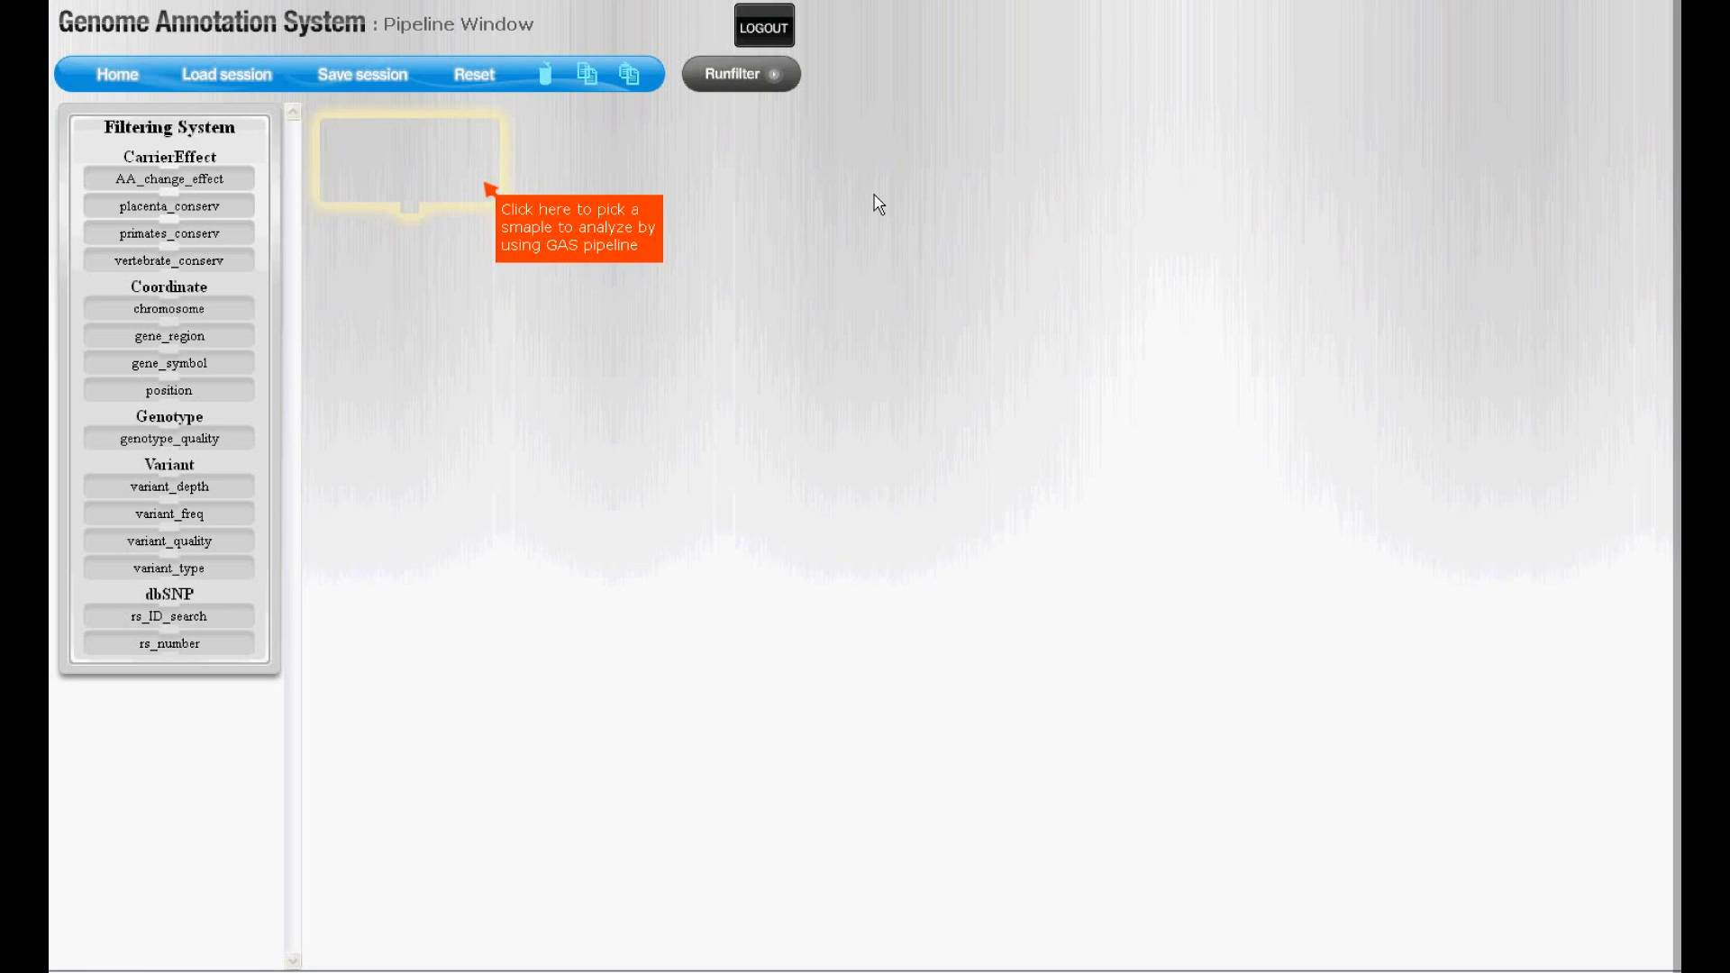
Load sample KPGP_00009 as the pipeline source and run a chromosome filter set to chr12 on it
left_click(378, 186)
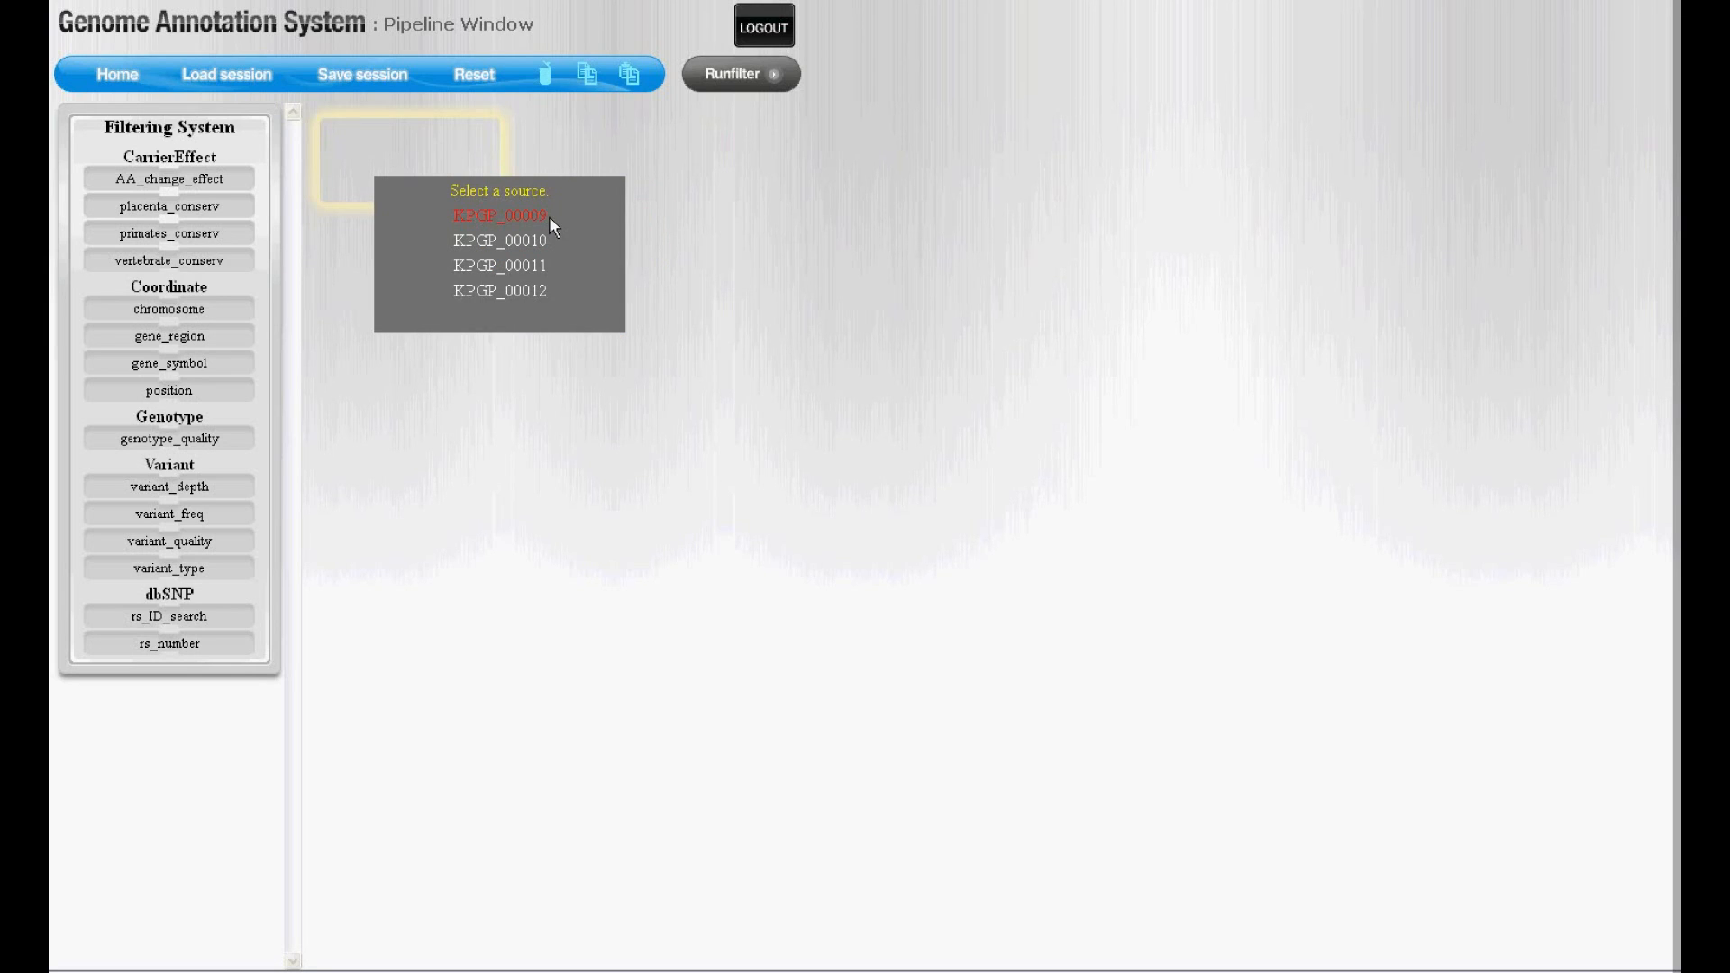
left_click(505, 214)
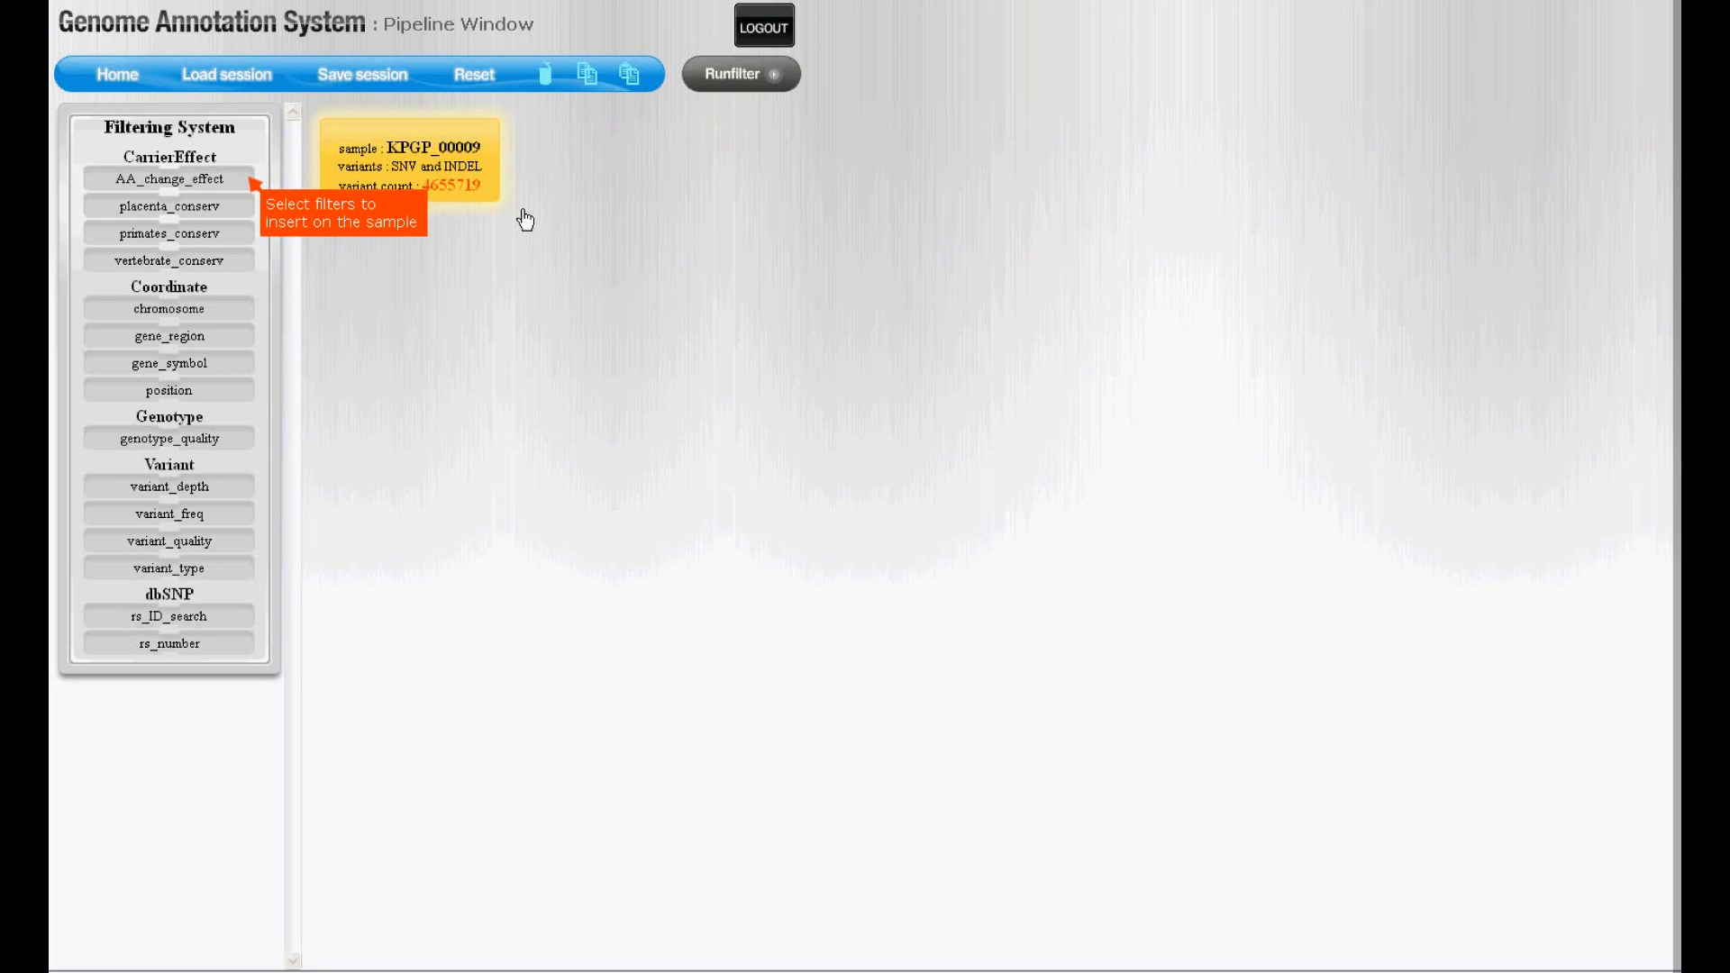
left_click(228, 314)
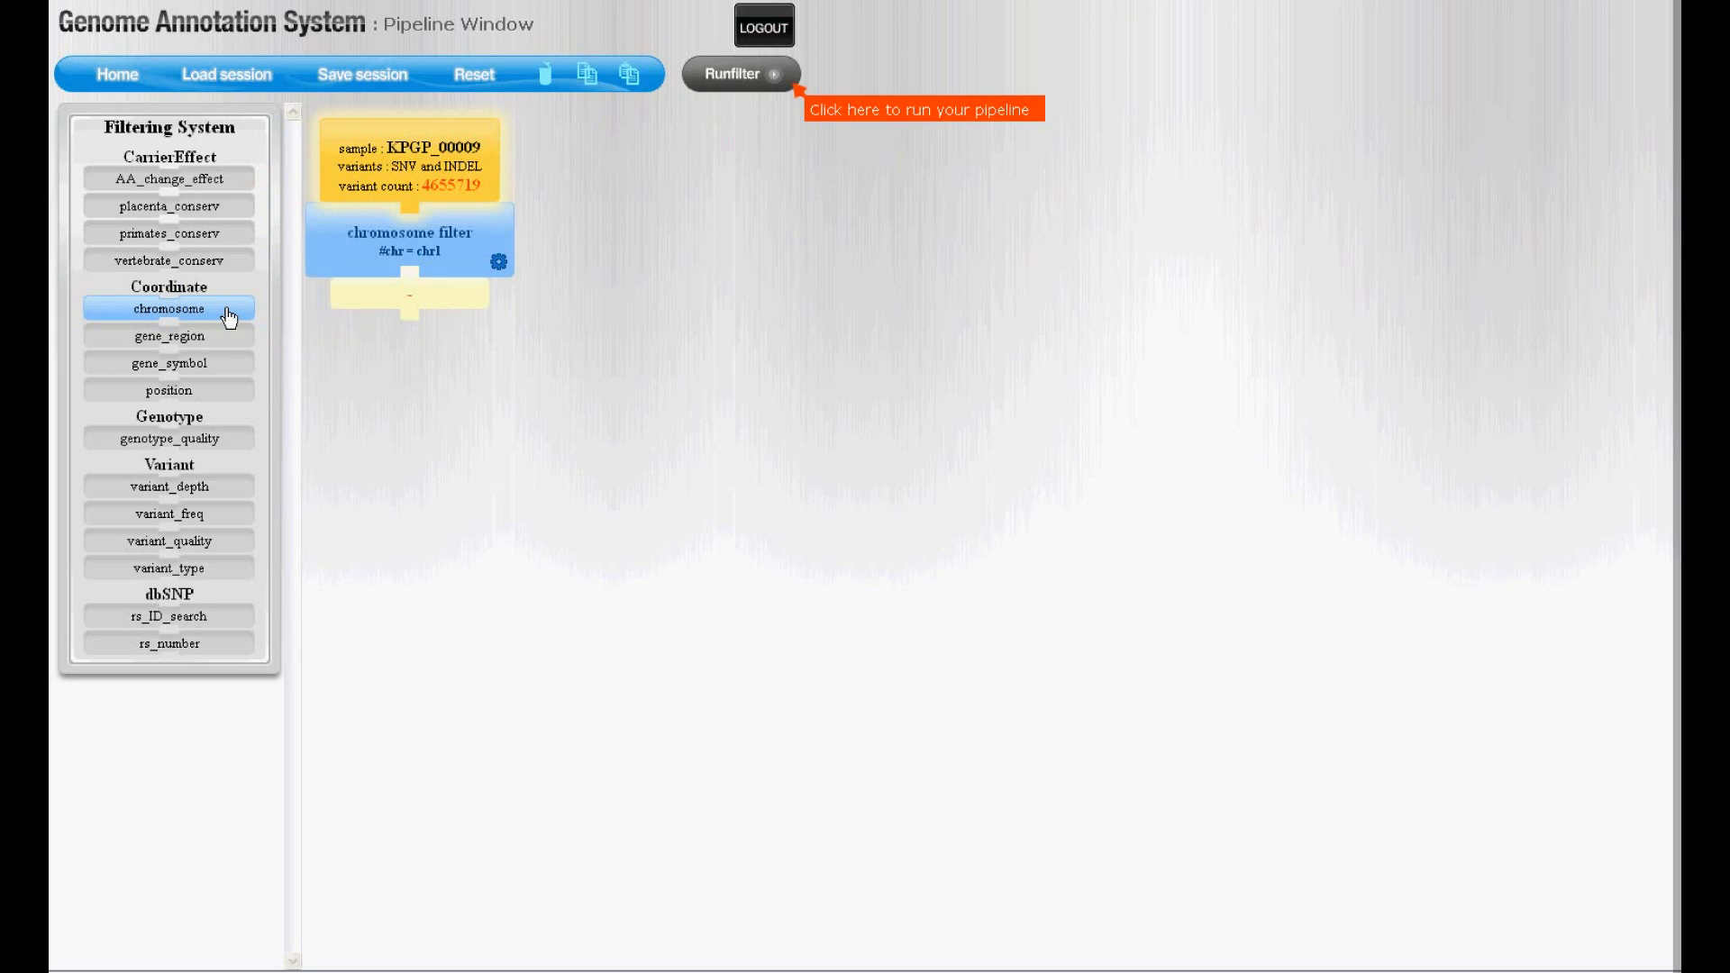
left_click(499, 264)
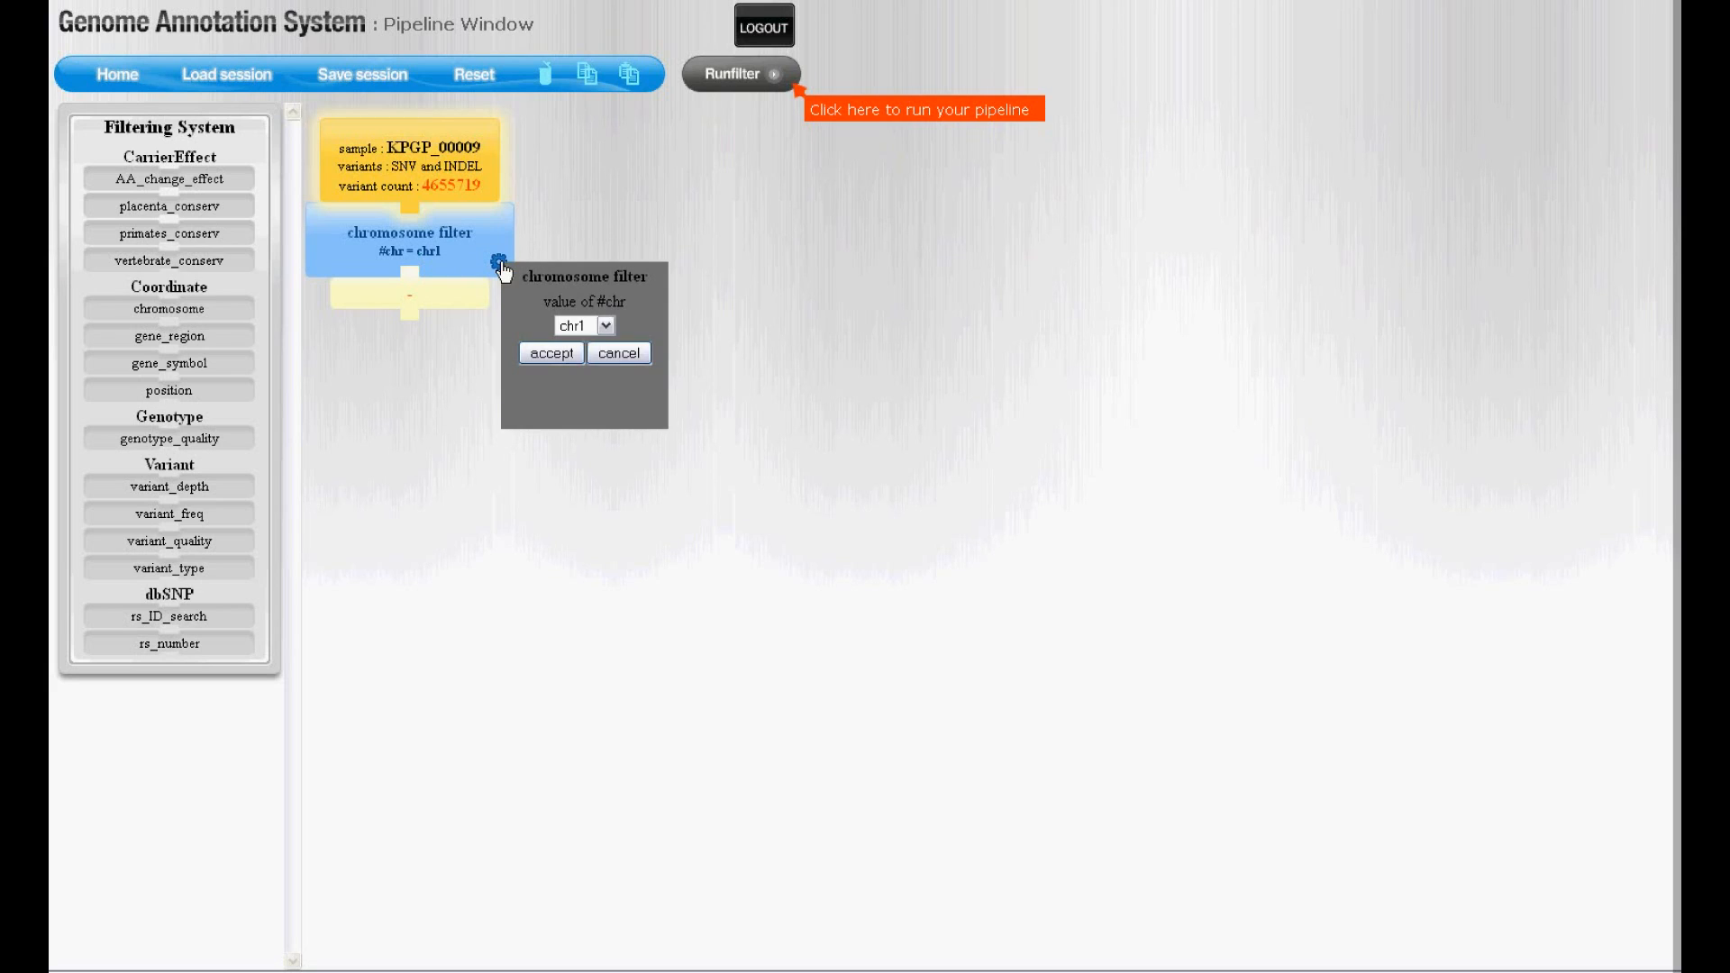
left_click(607, 326)
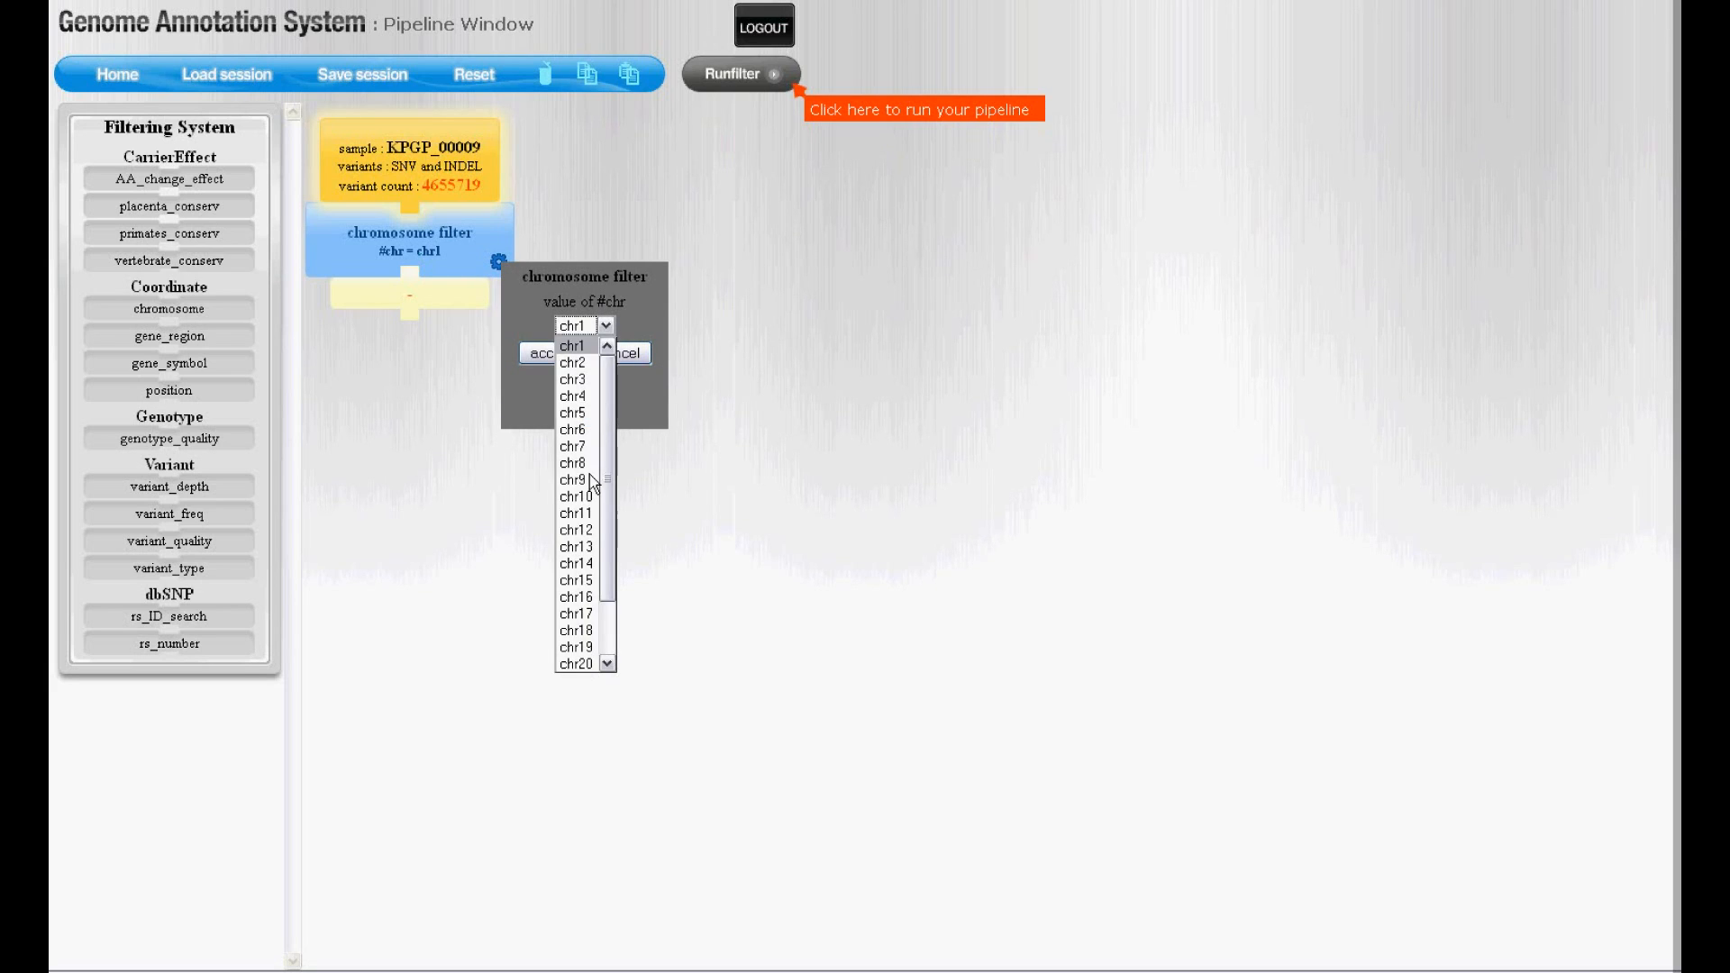
left_click(577, 531)
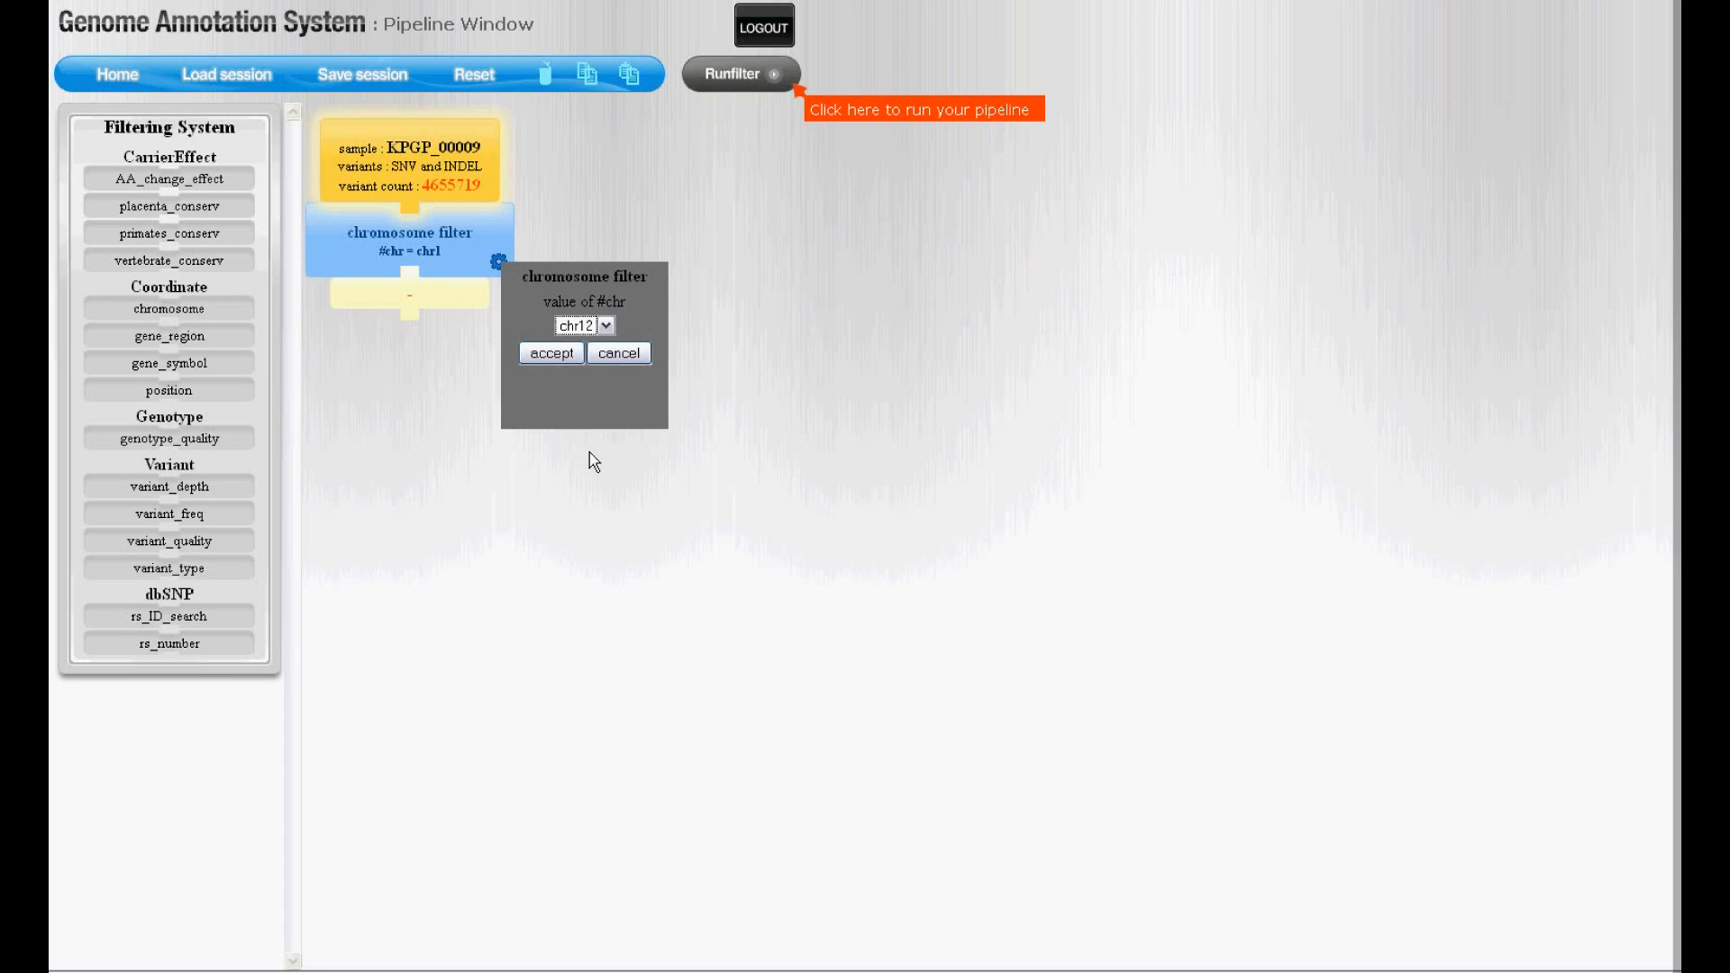
left_click(552, 354)
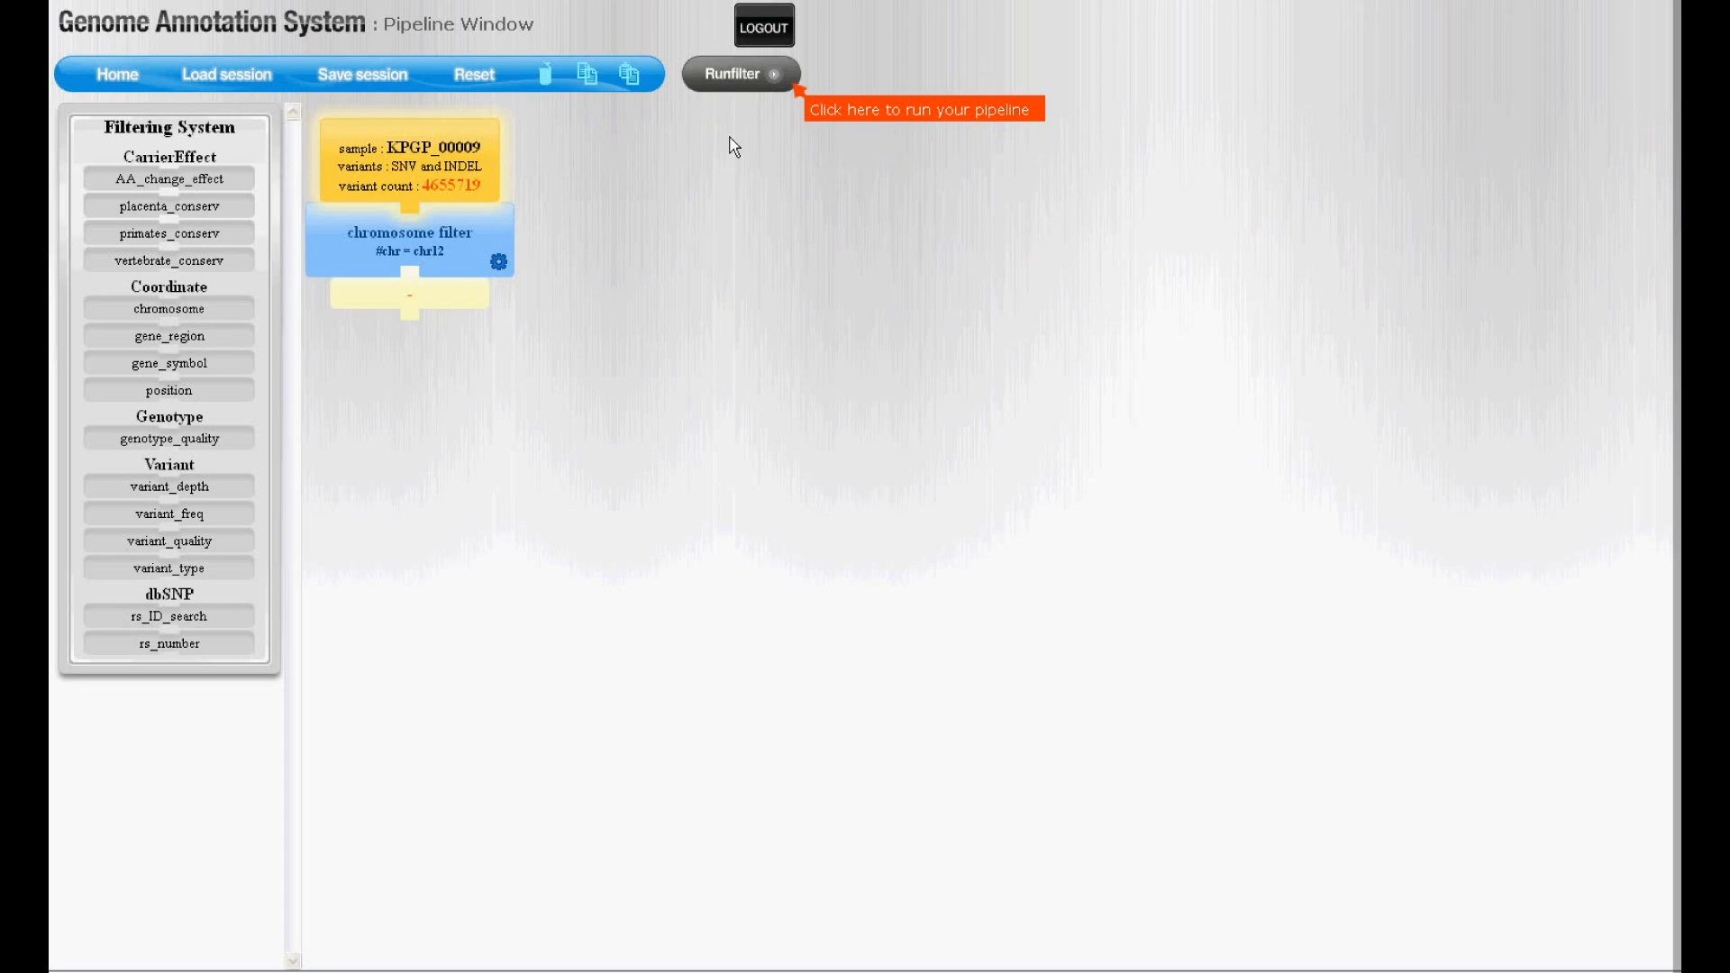
left_click(739, 79)
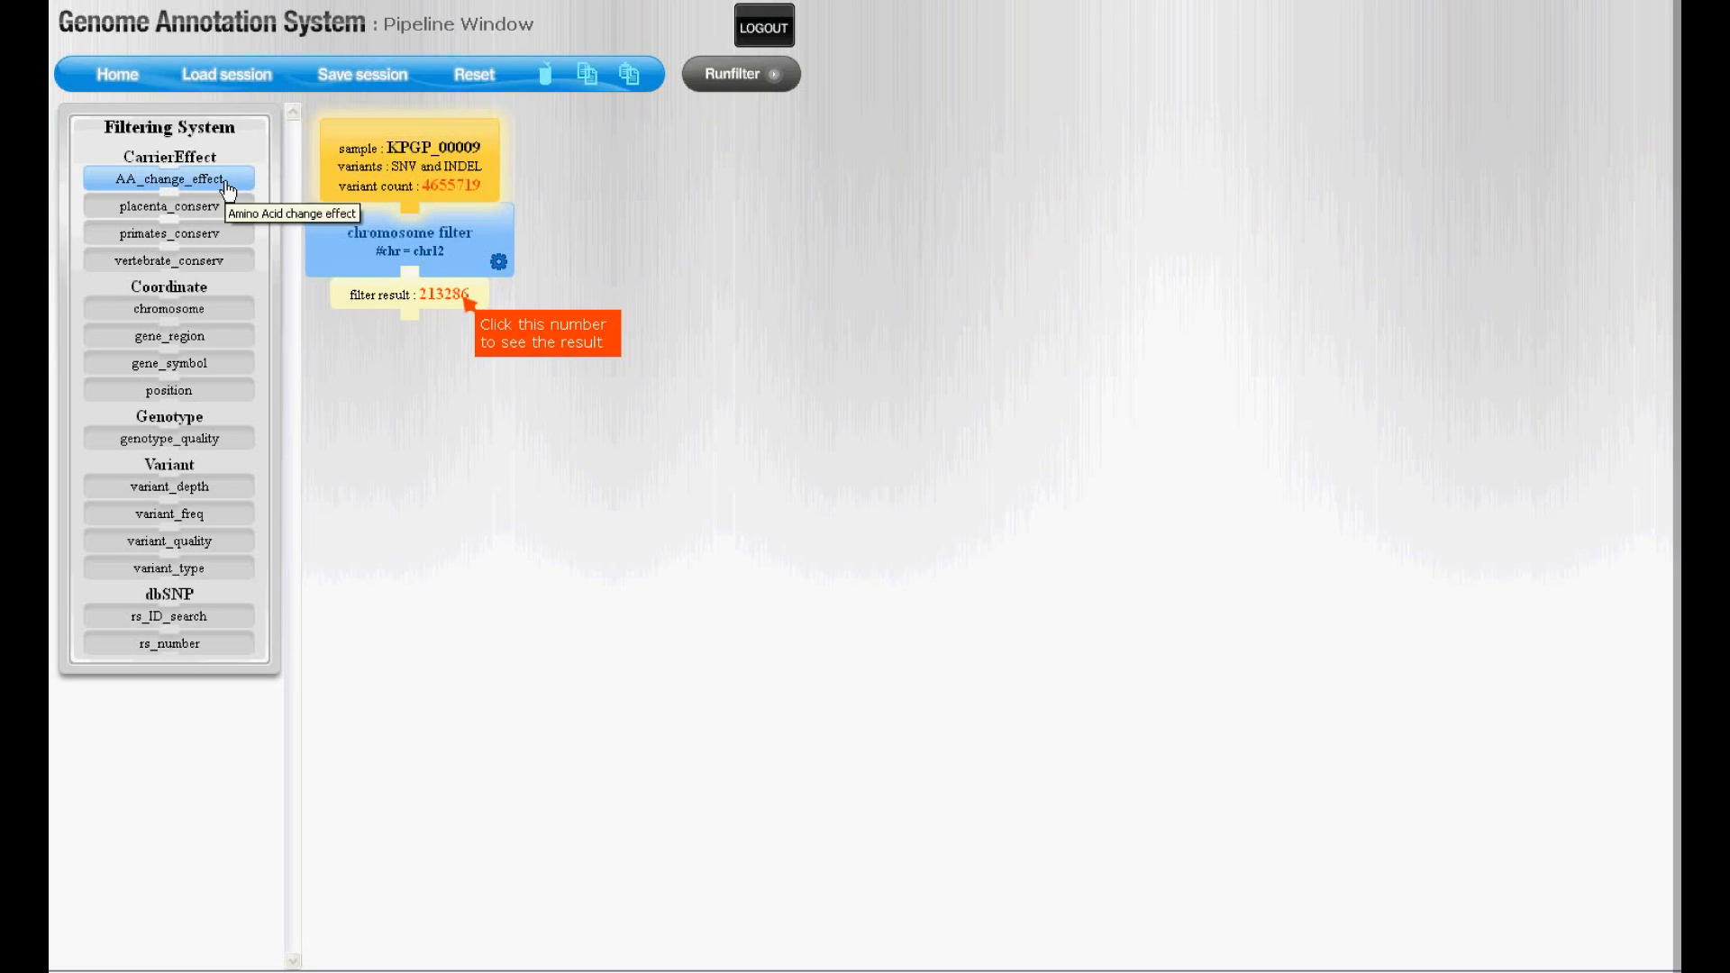
Add an AA_change_effect filter below the chromosome filter result and run the pipeline
left_click_drag(228, 191, 366, 281)
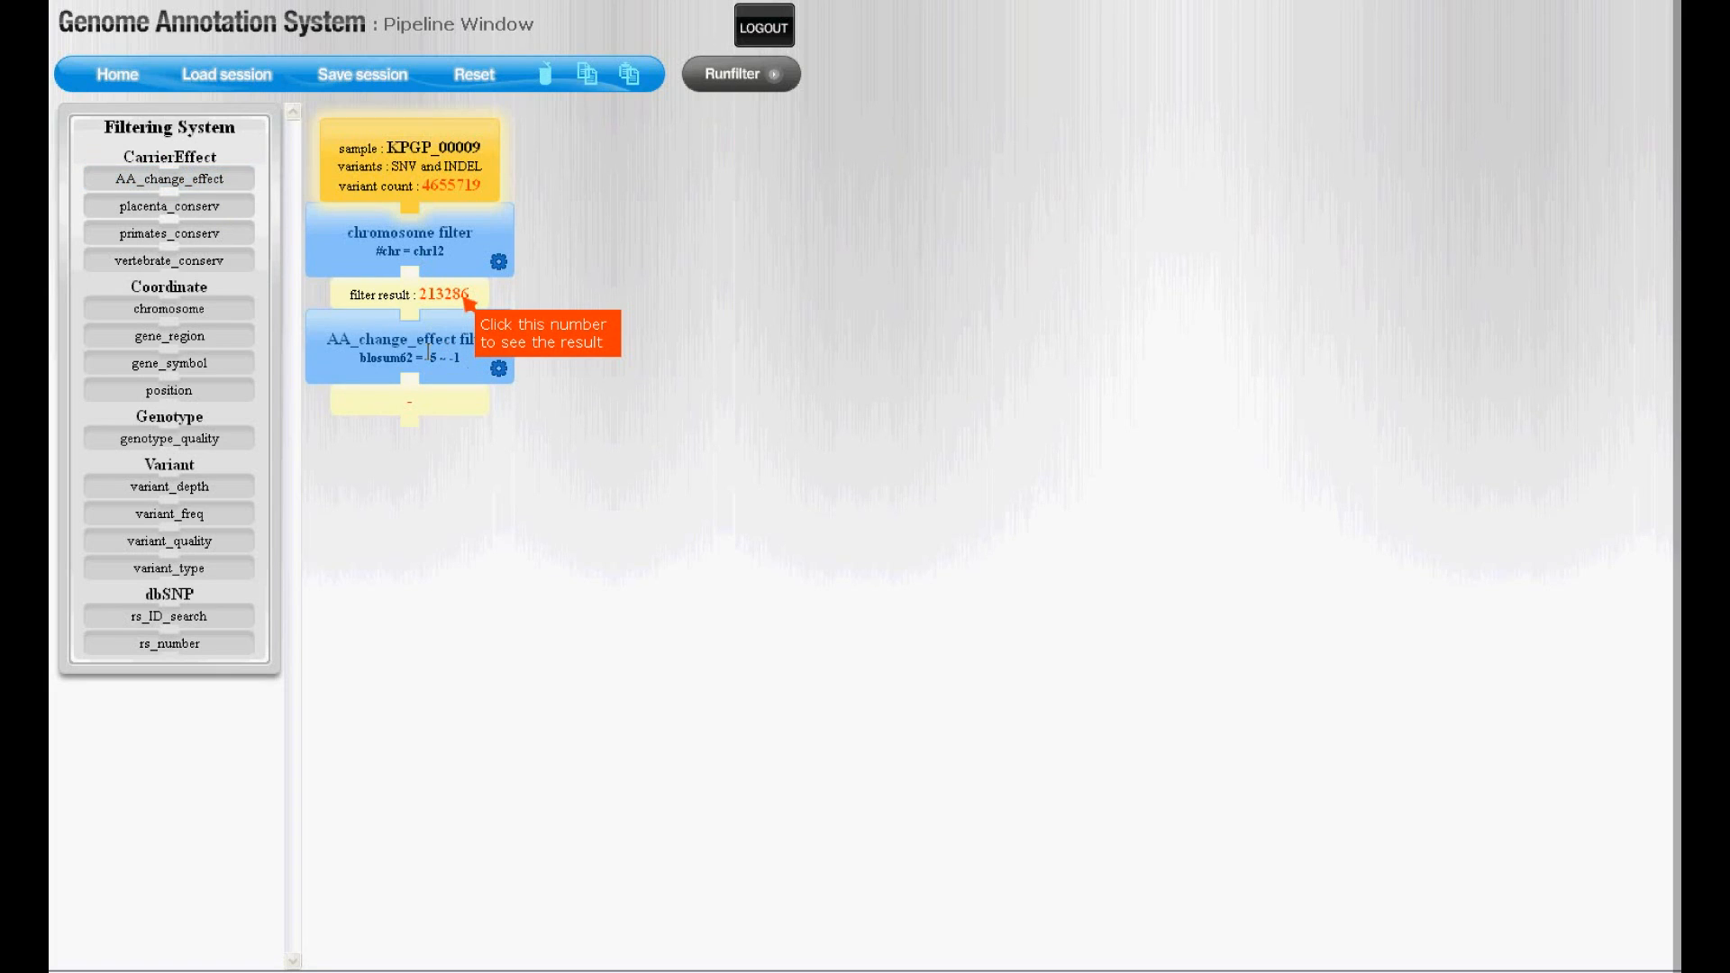
left_click(724, 90)
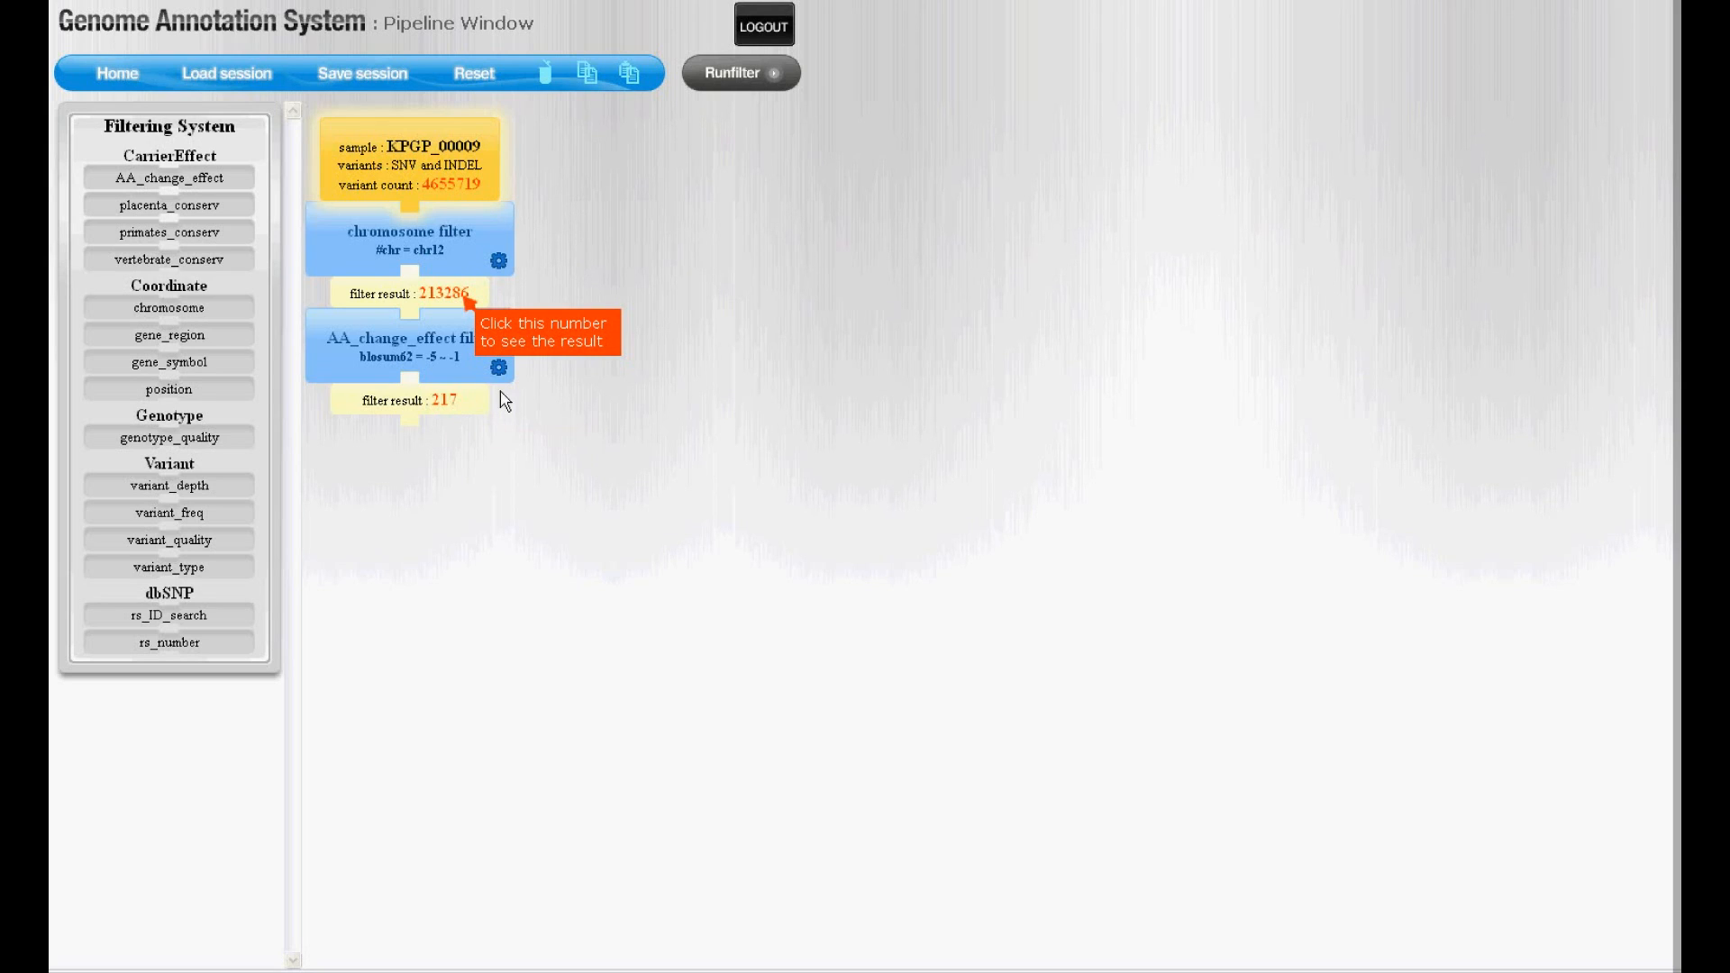
Open the full report for sample KPGP_00009 and examine the Body Map phenotypes for Face and Drug metabolism
left_click(443, 187)
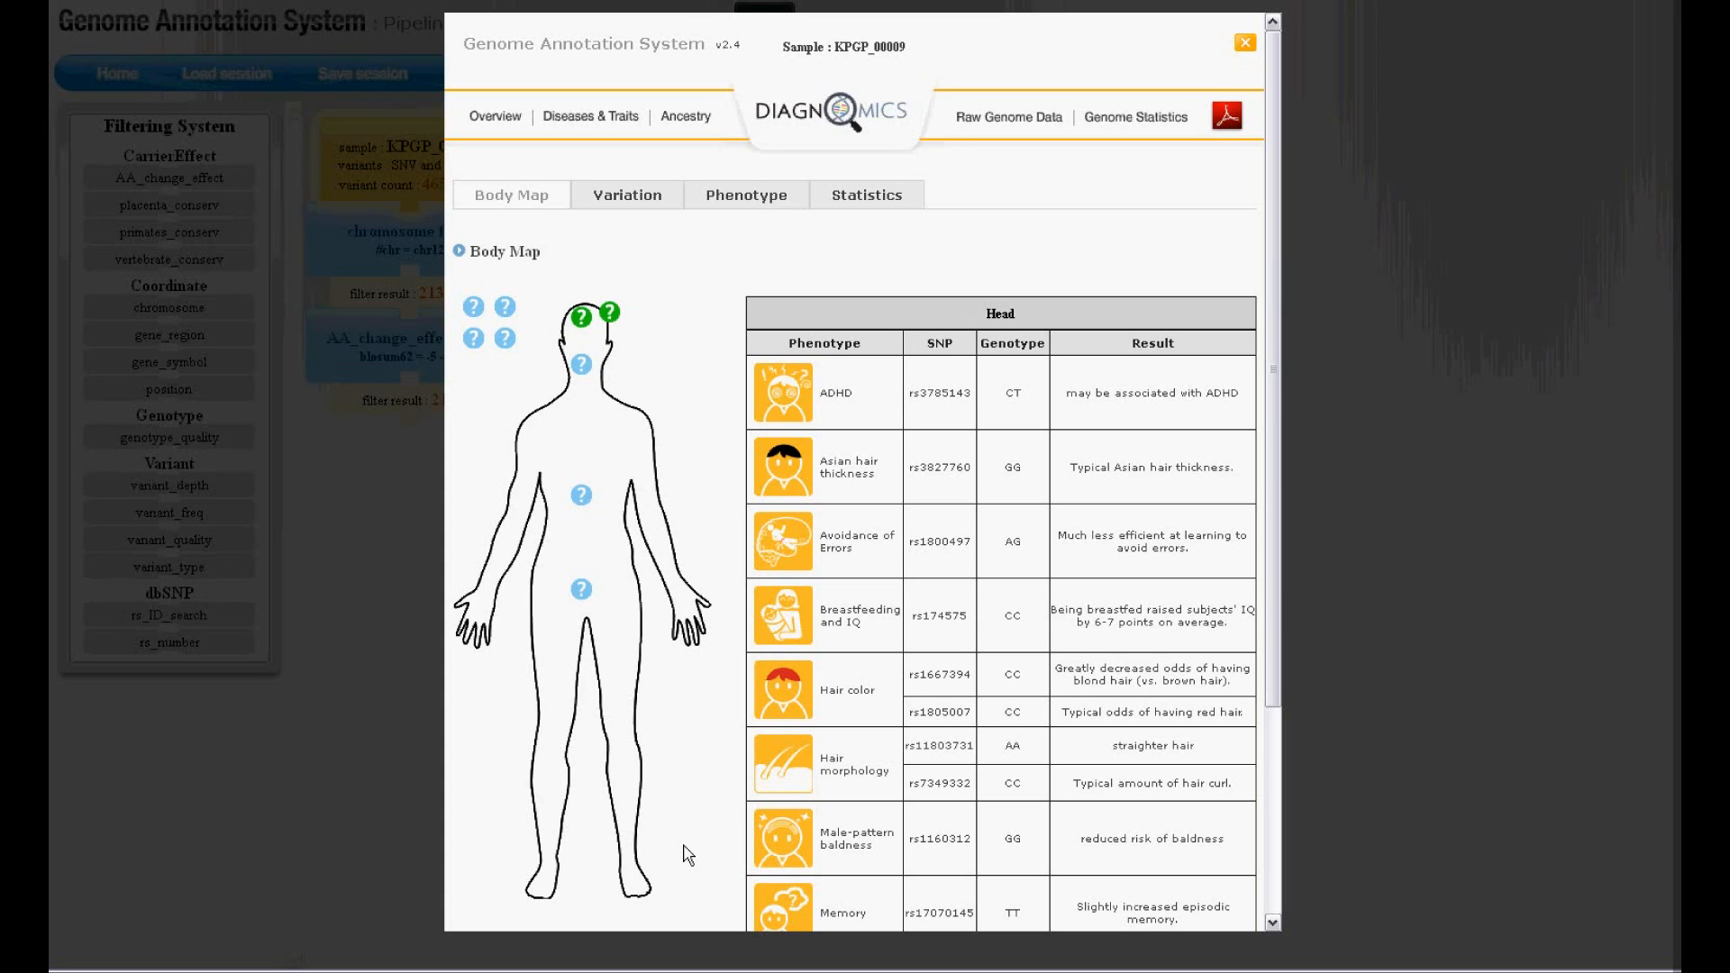
left_click(578, 372)
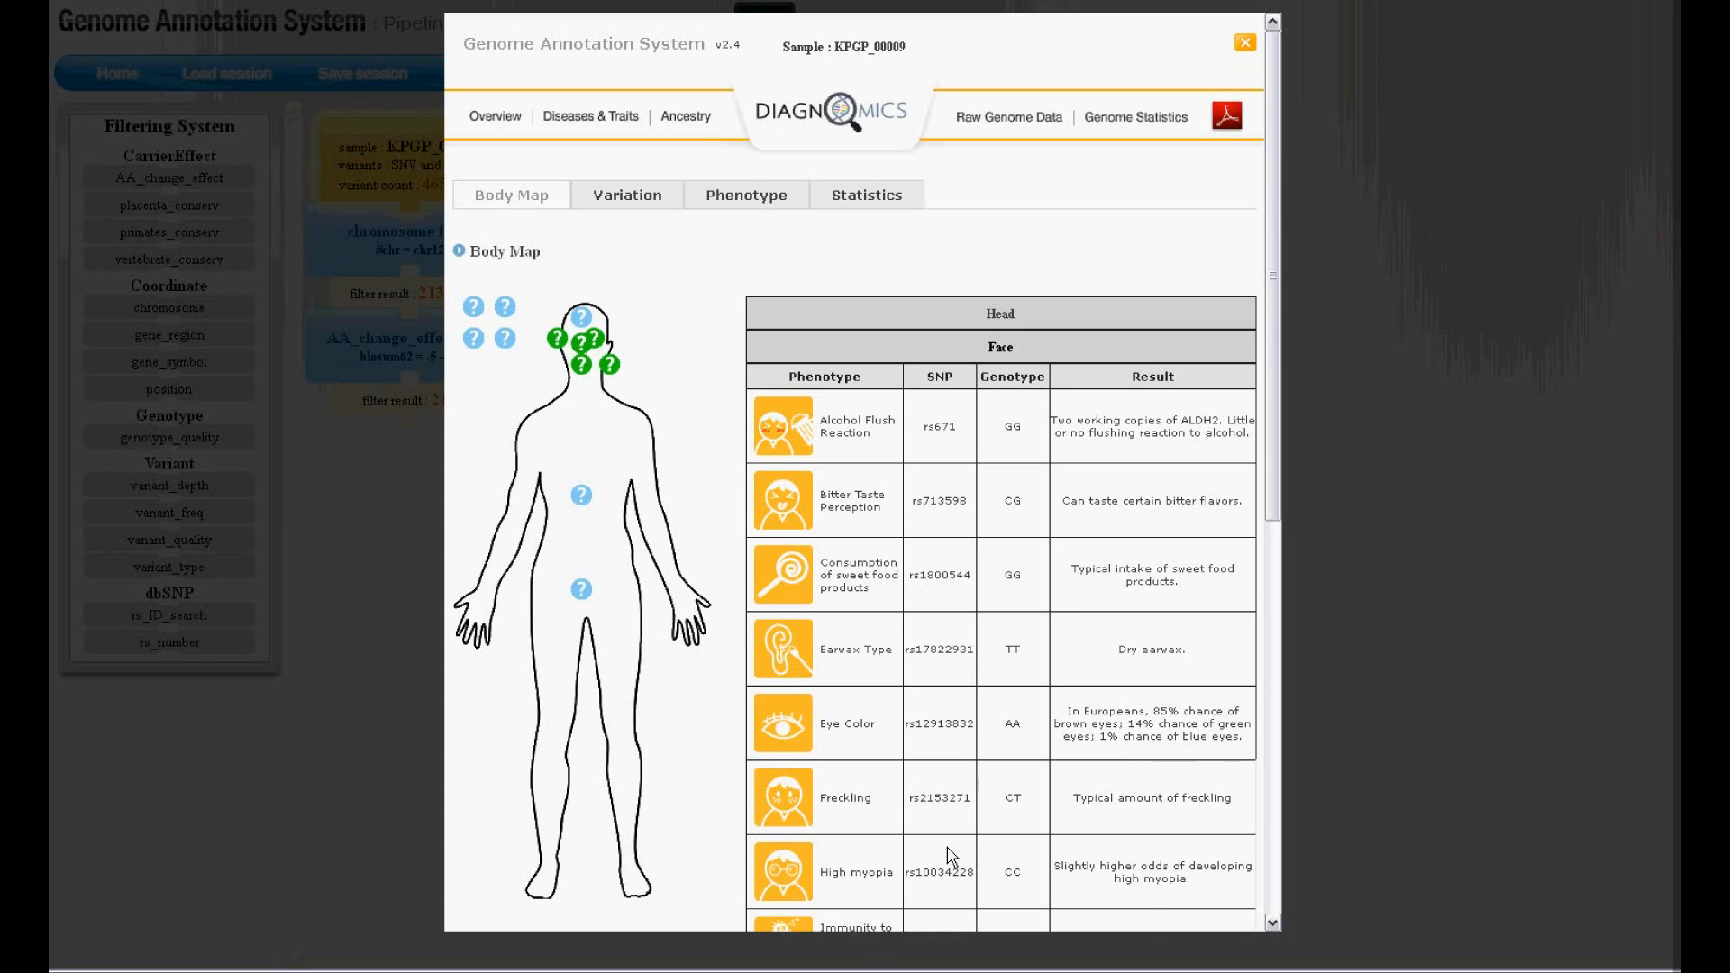
scroll(951, 856, "down", 8)
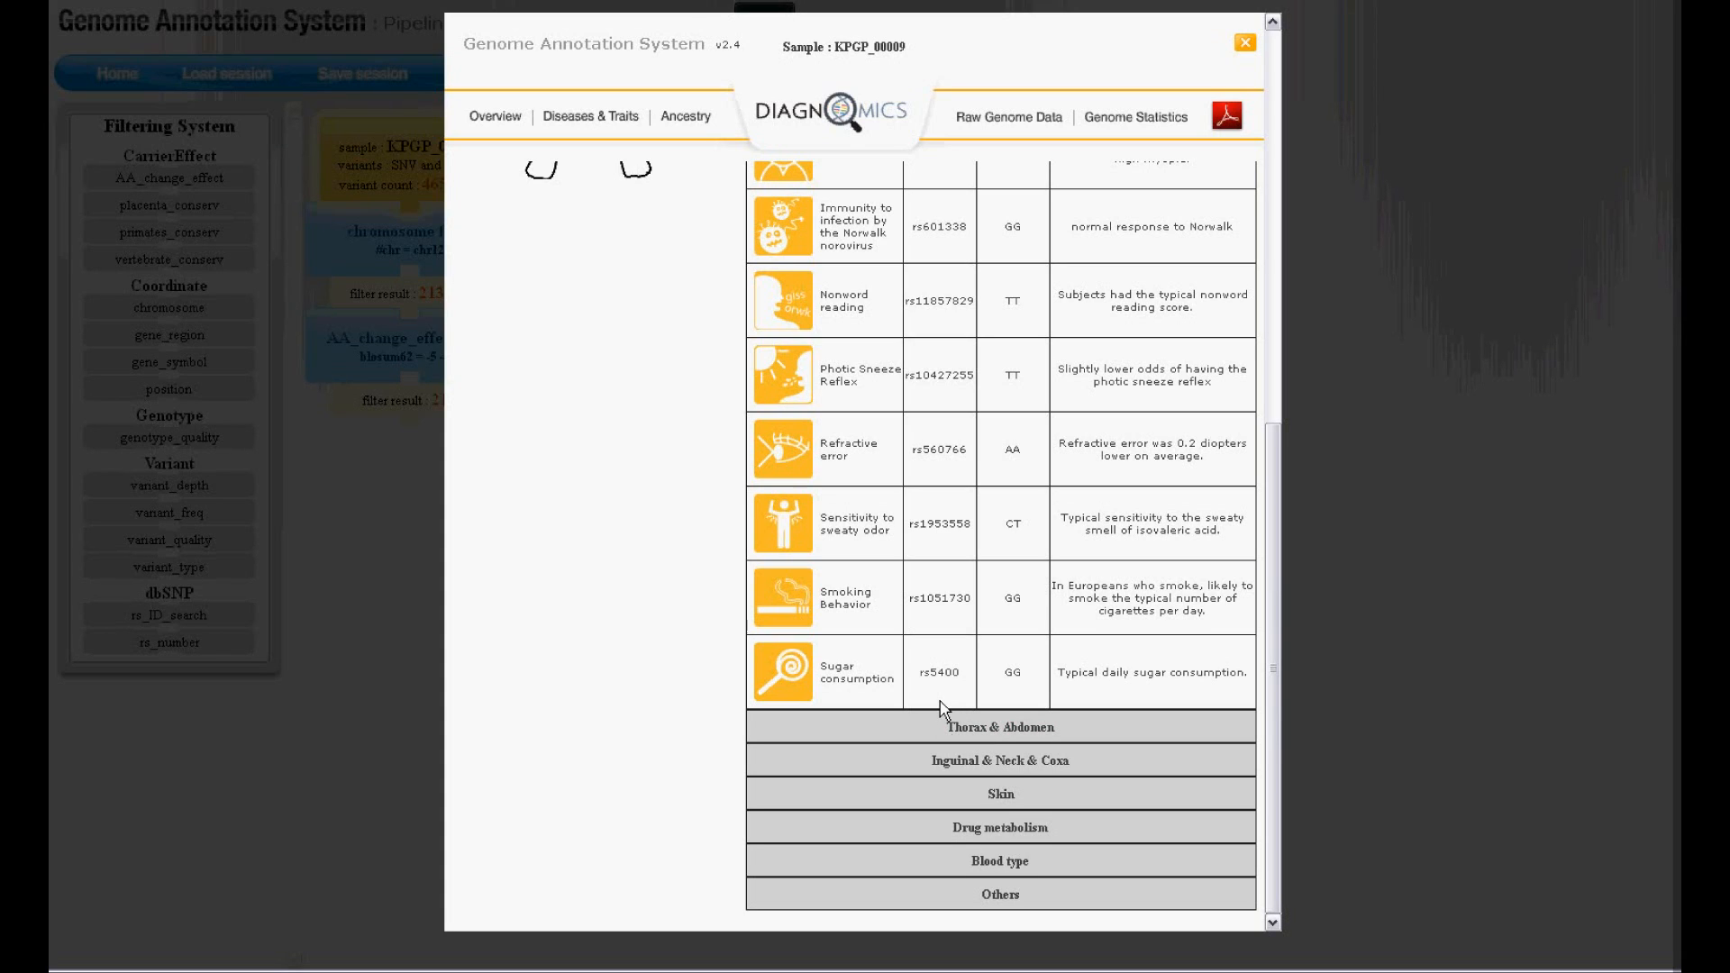
left_click(978, 843)
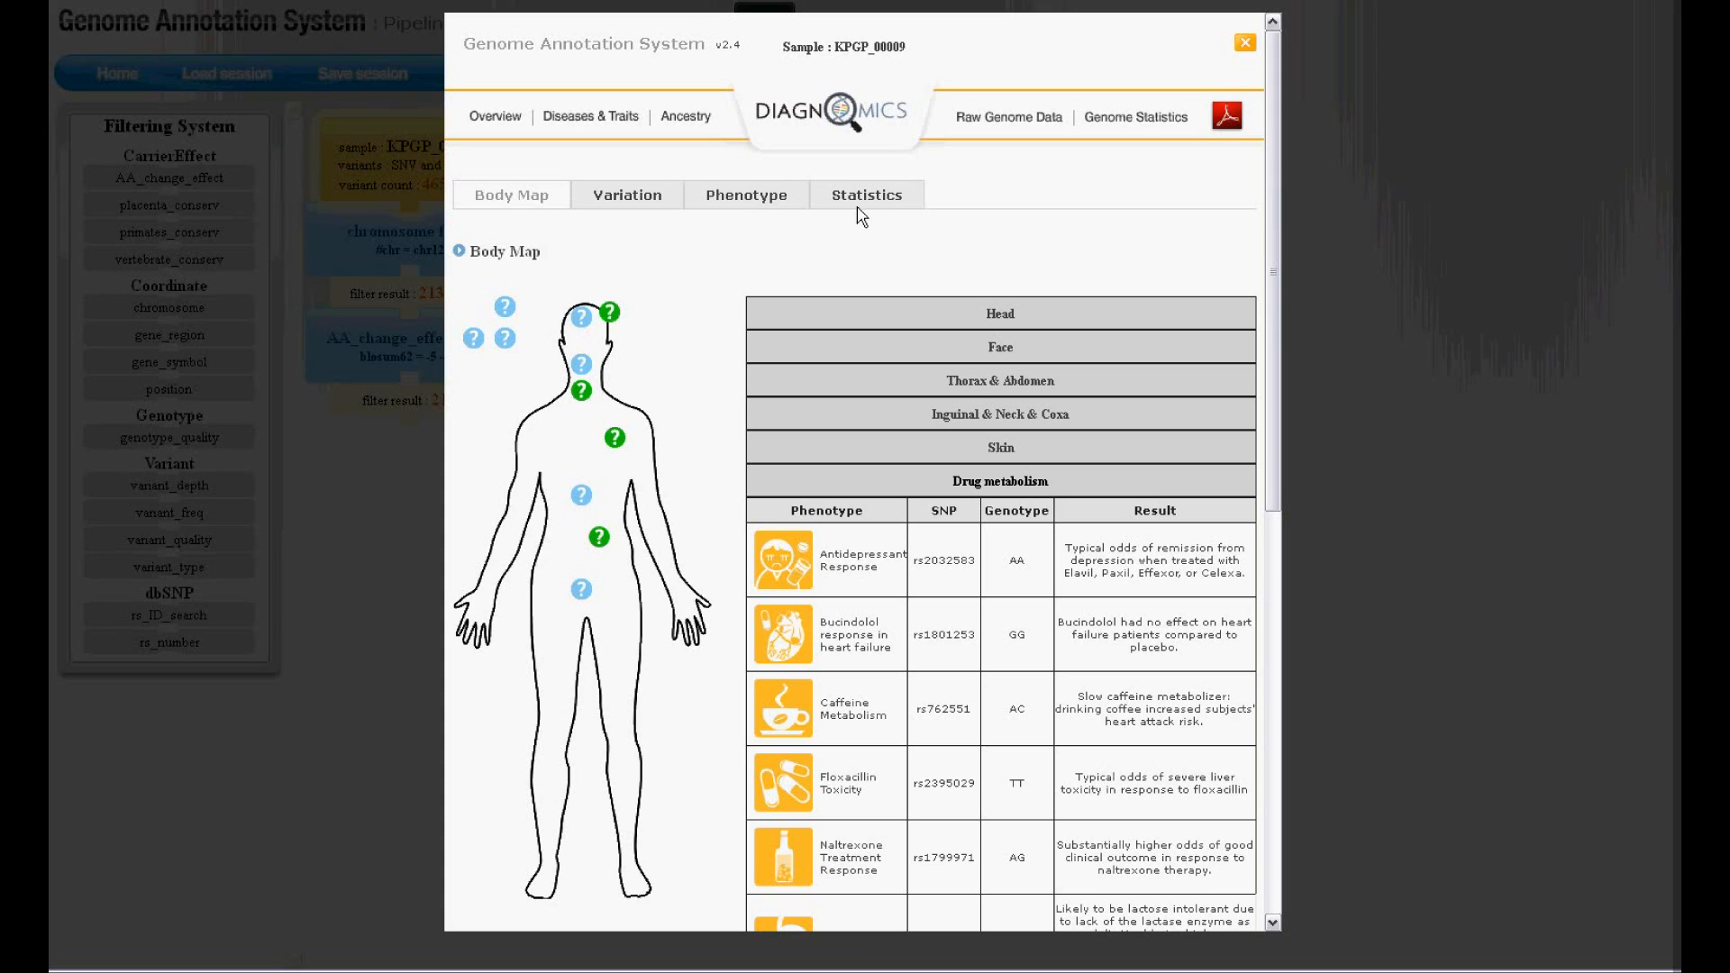
Examine the report's Variation and Phenotype chromosome maps and its Statistics through to the phenotype report
left_click(655, 196)
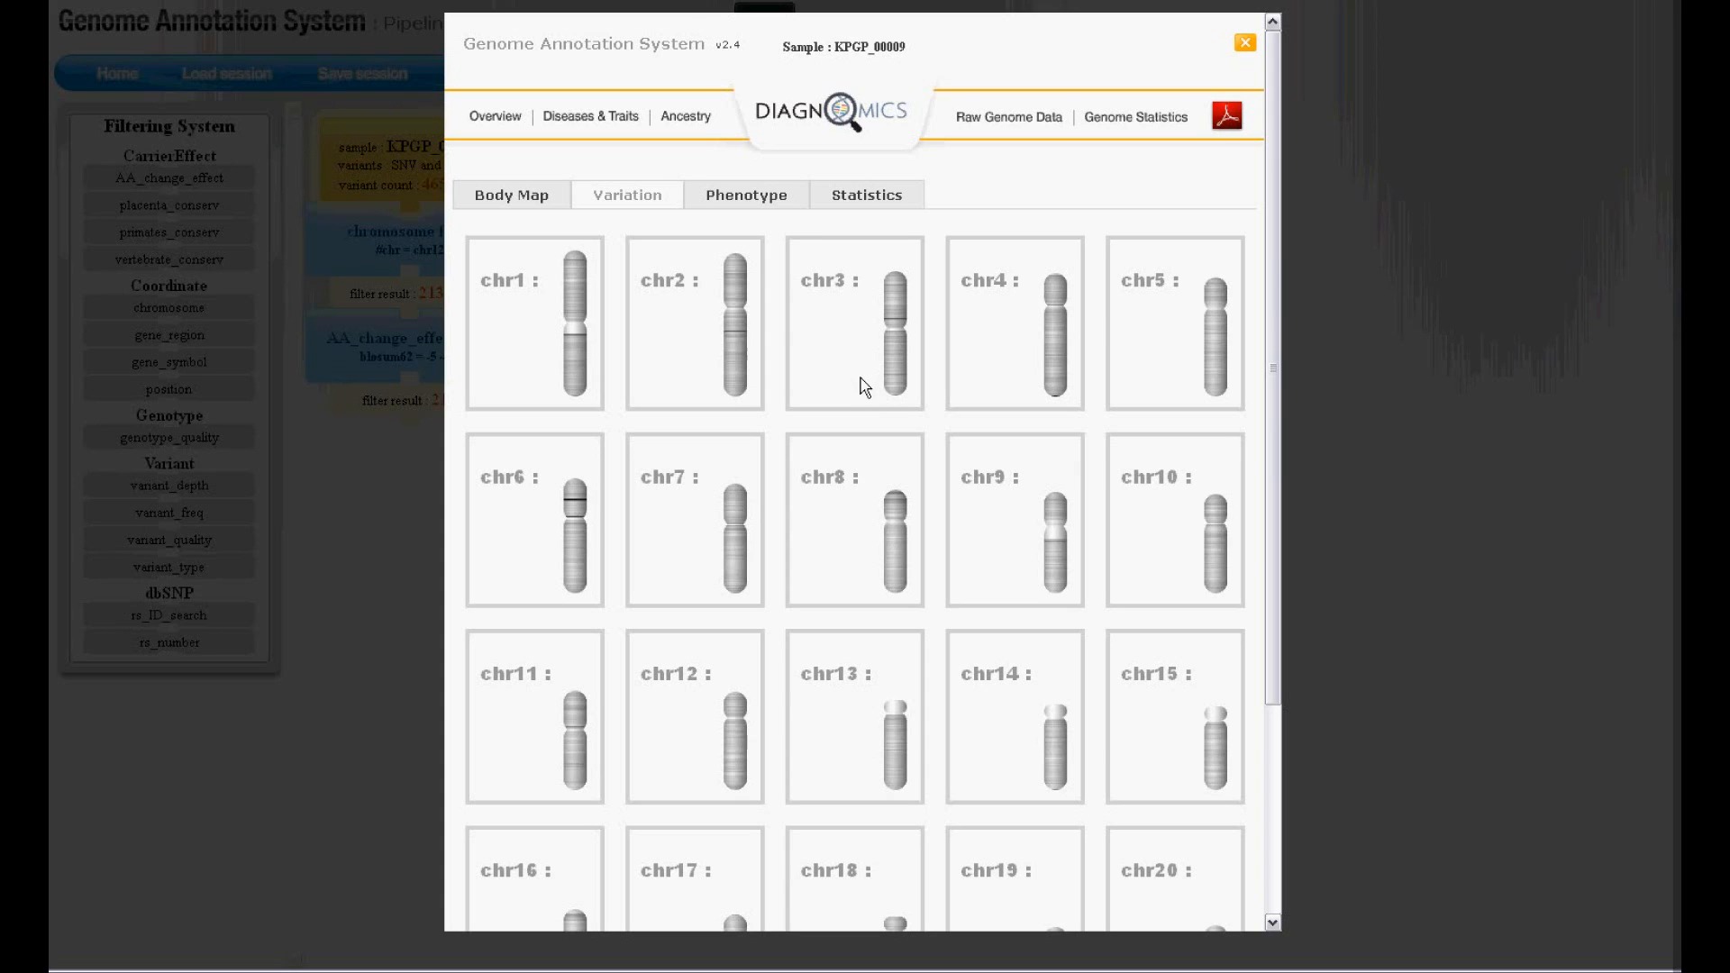
left_click(764, 198)
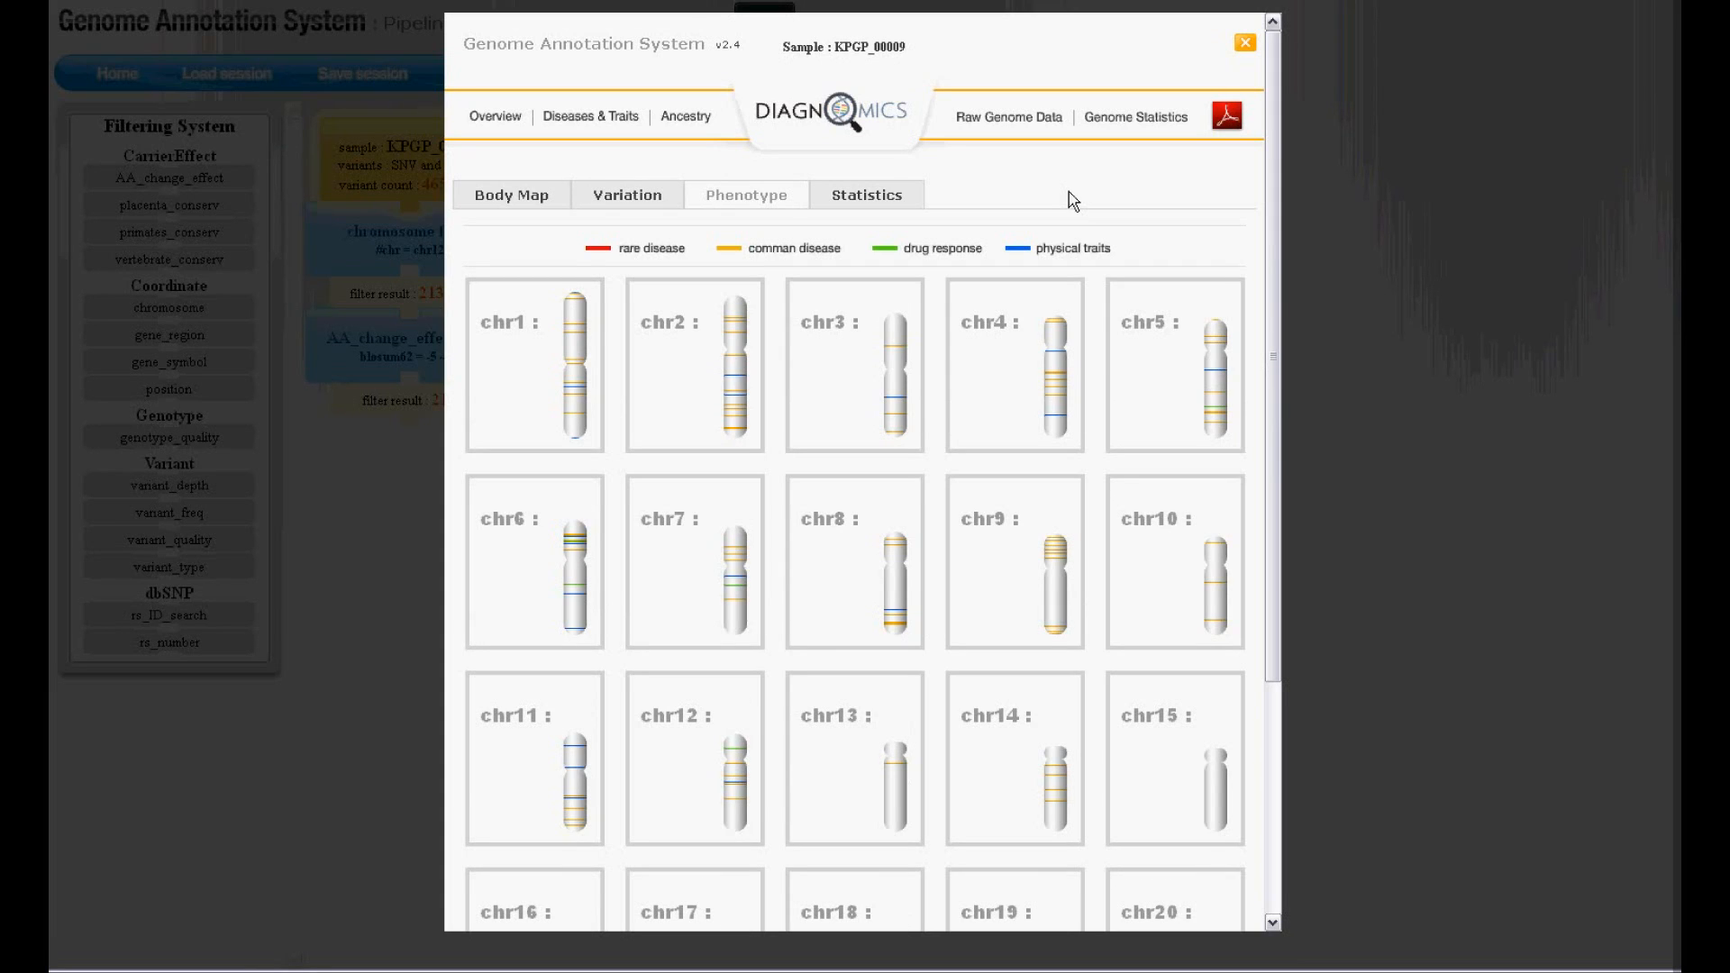
left_click(884, 198)
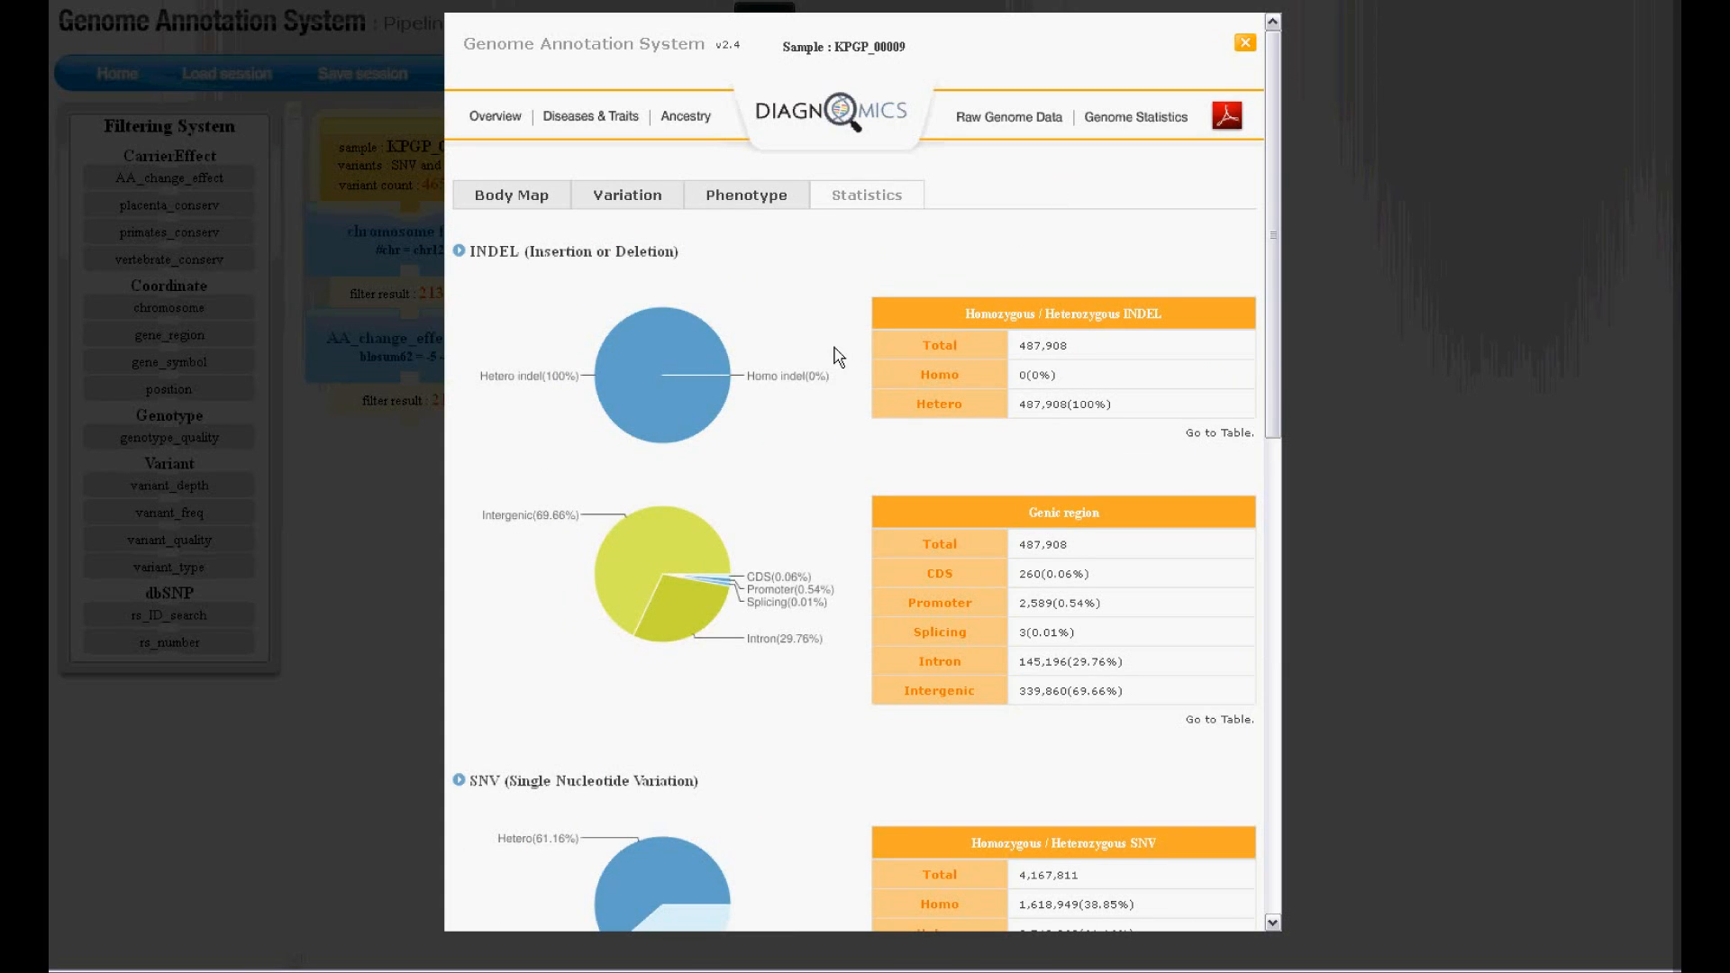
scroll(838, 358, "down", 5)
scroll(839, 358, "down", 5)
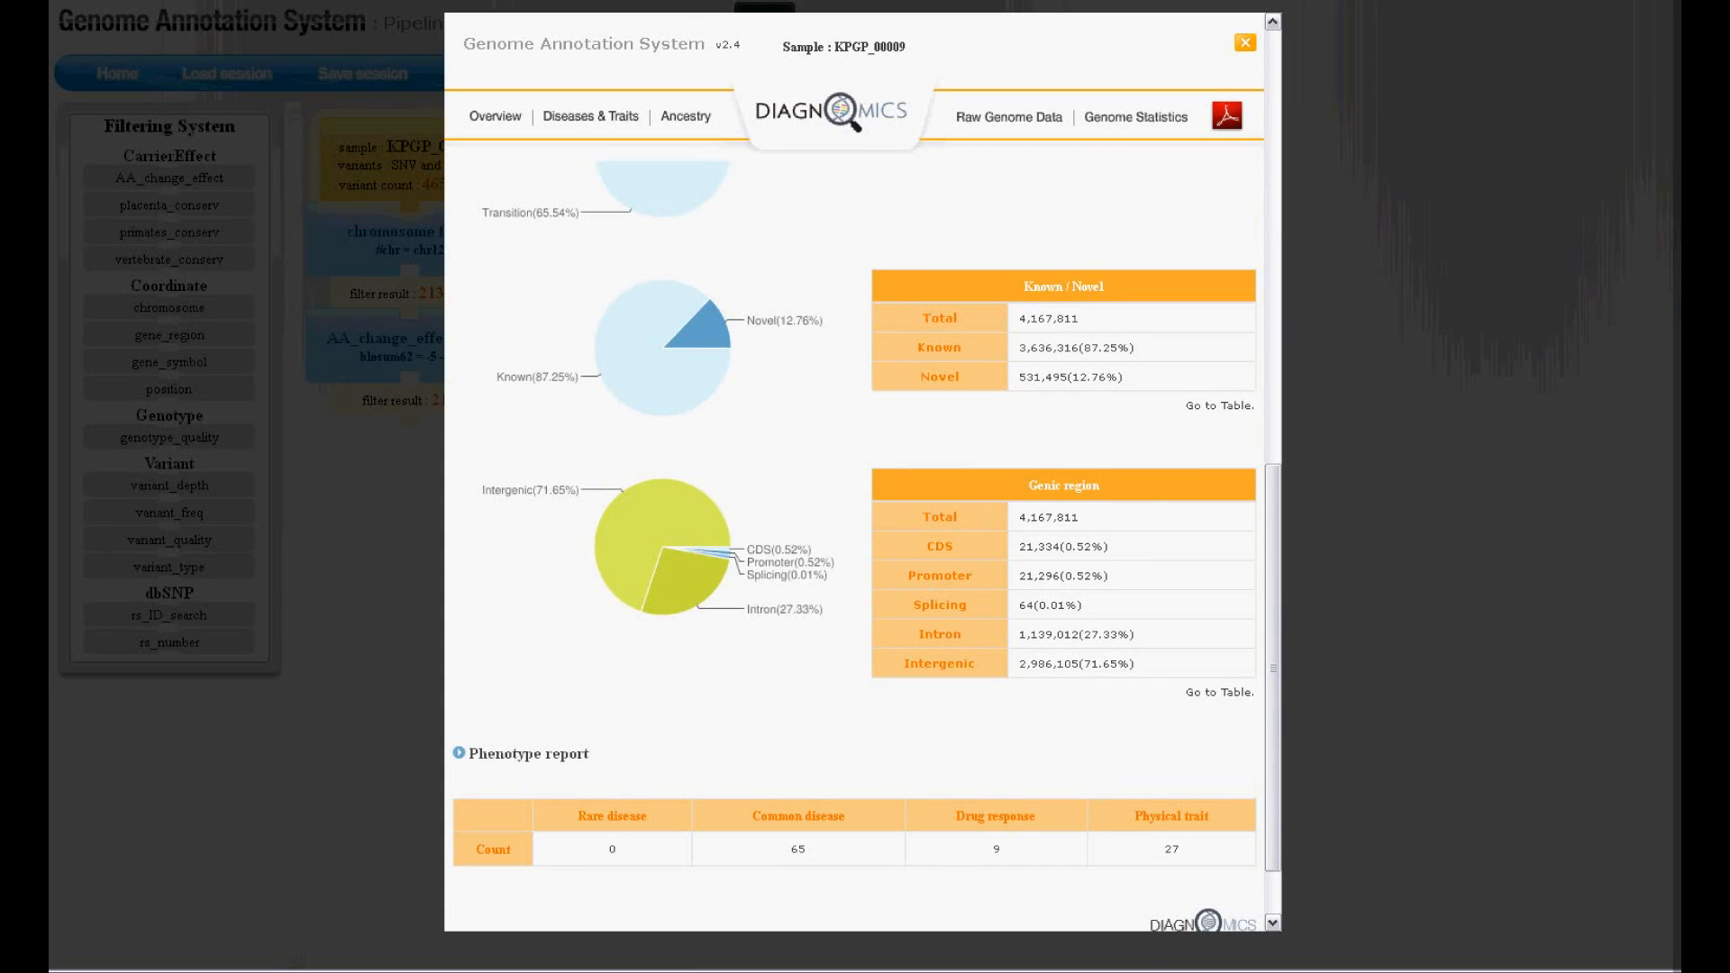
scroll(839, 540, "down", 2)
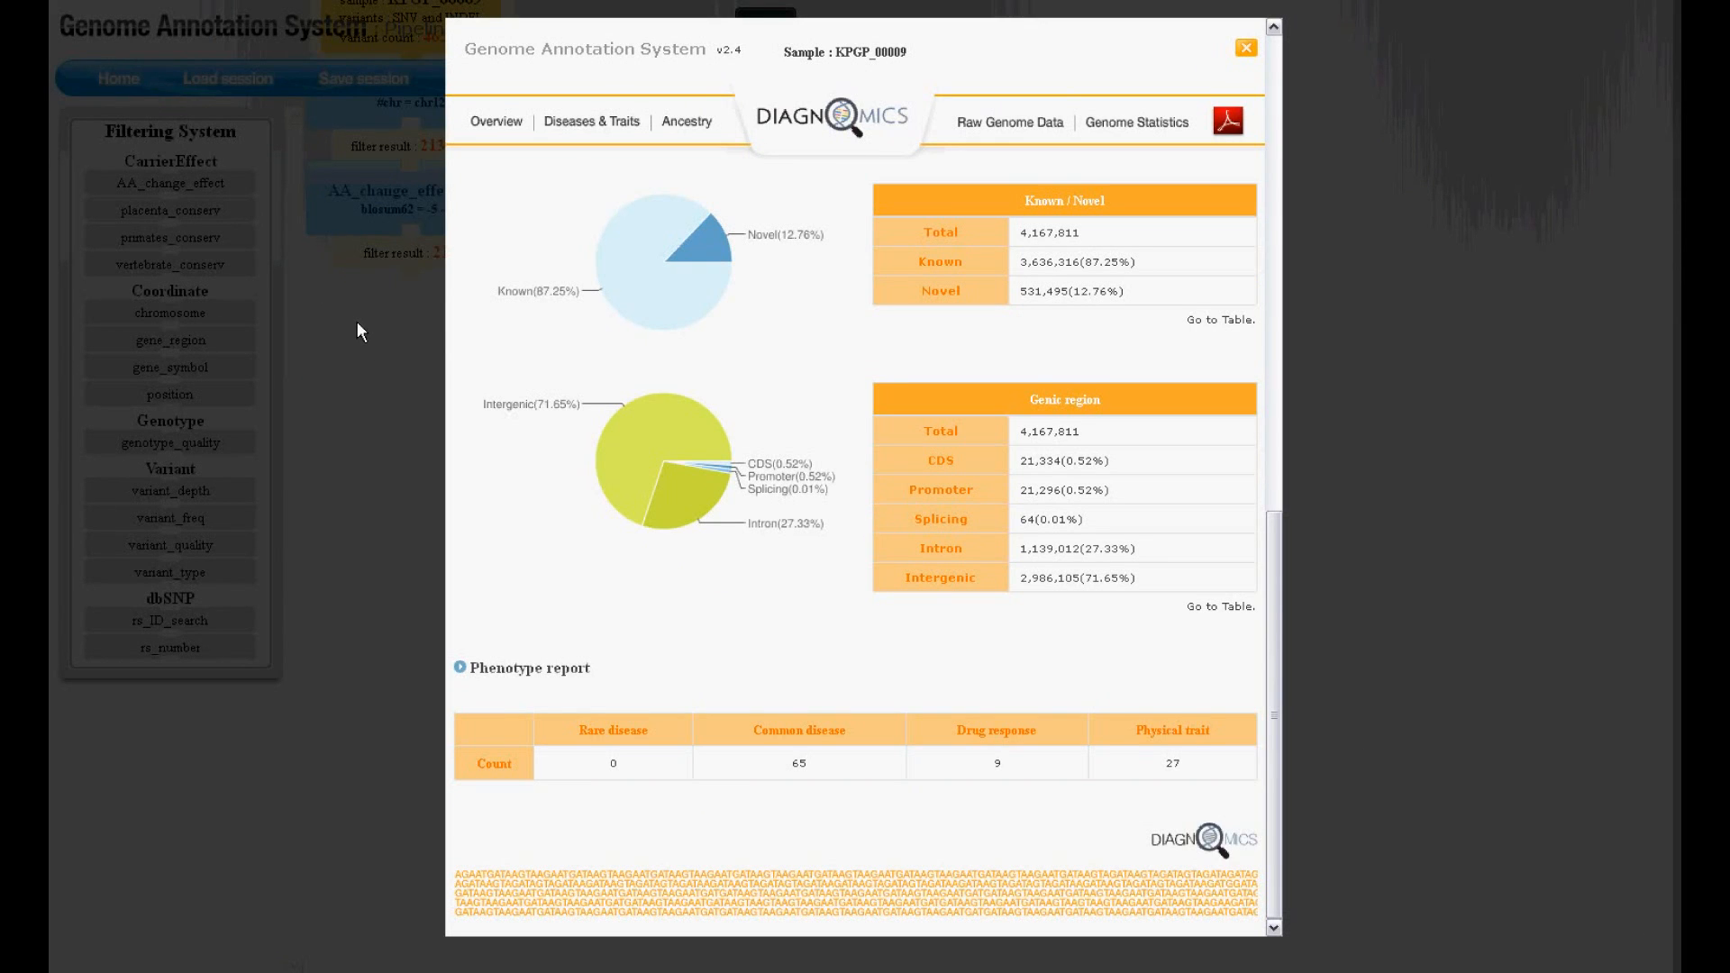
Examine the Rare Disease and Common Disease results in the sample's Diseases & Traits section
left_click(597, 123)
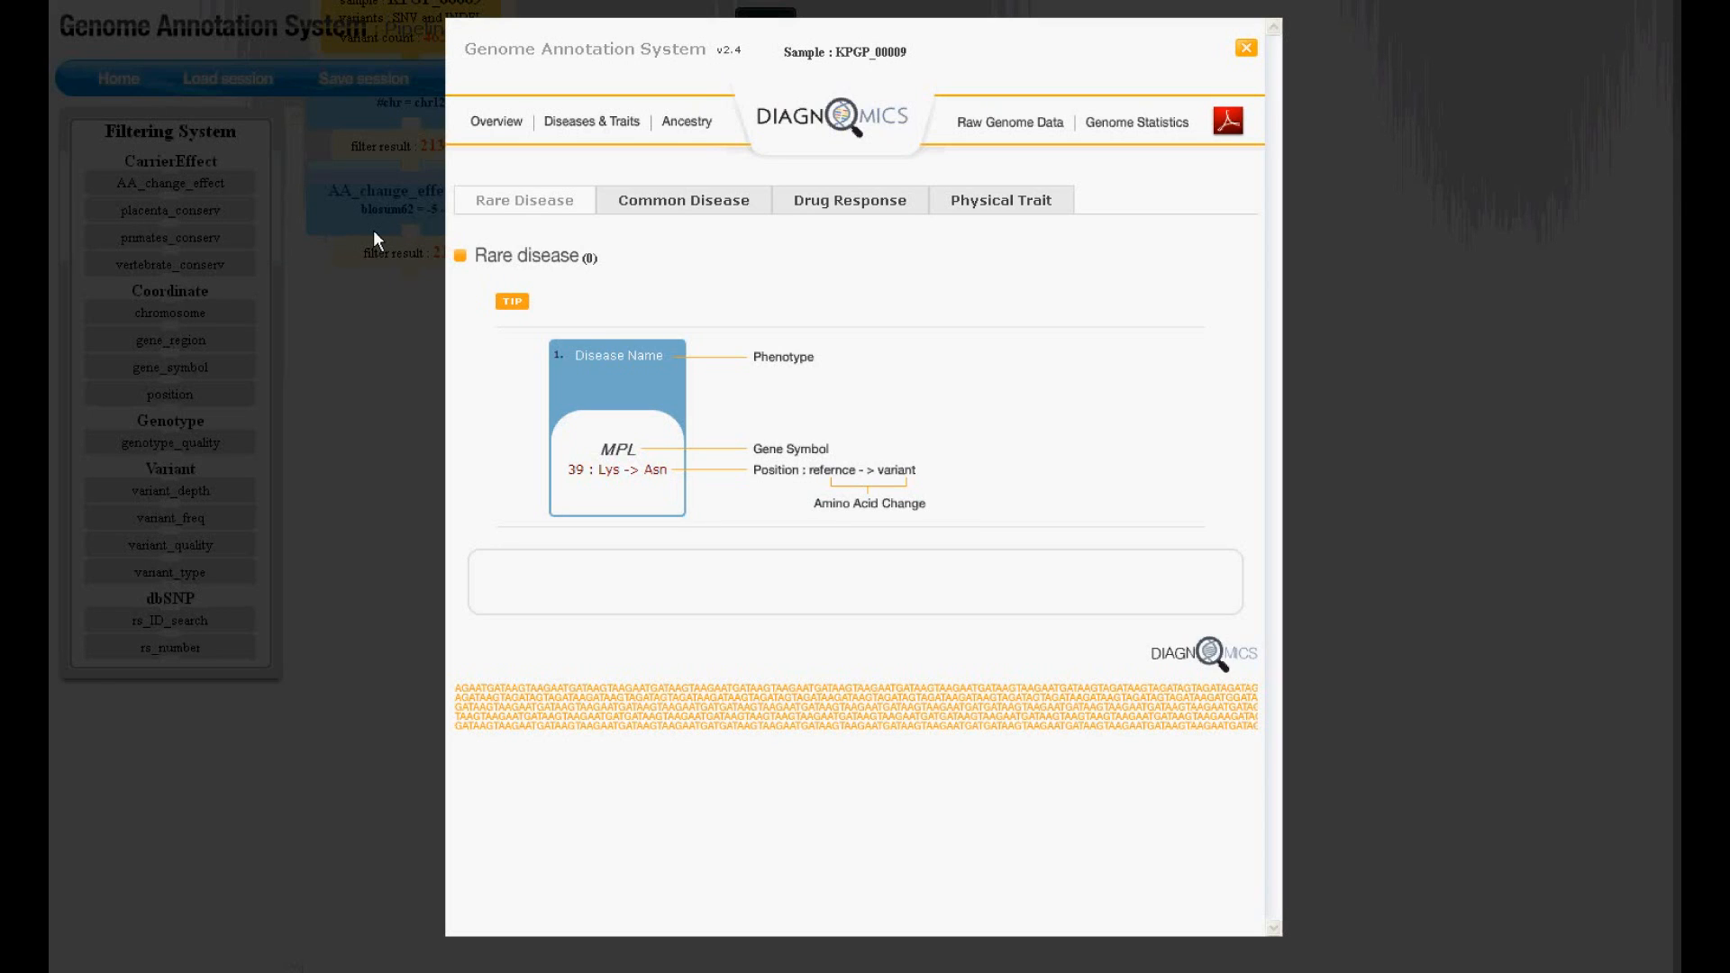
left_click(699, 201)
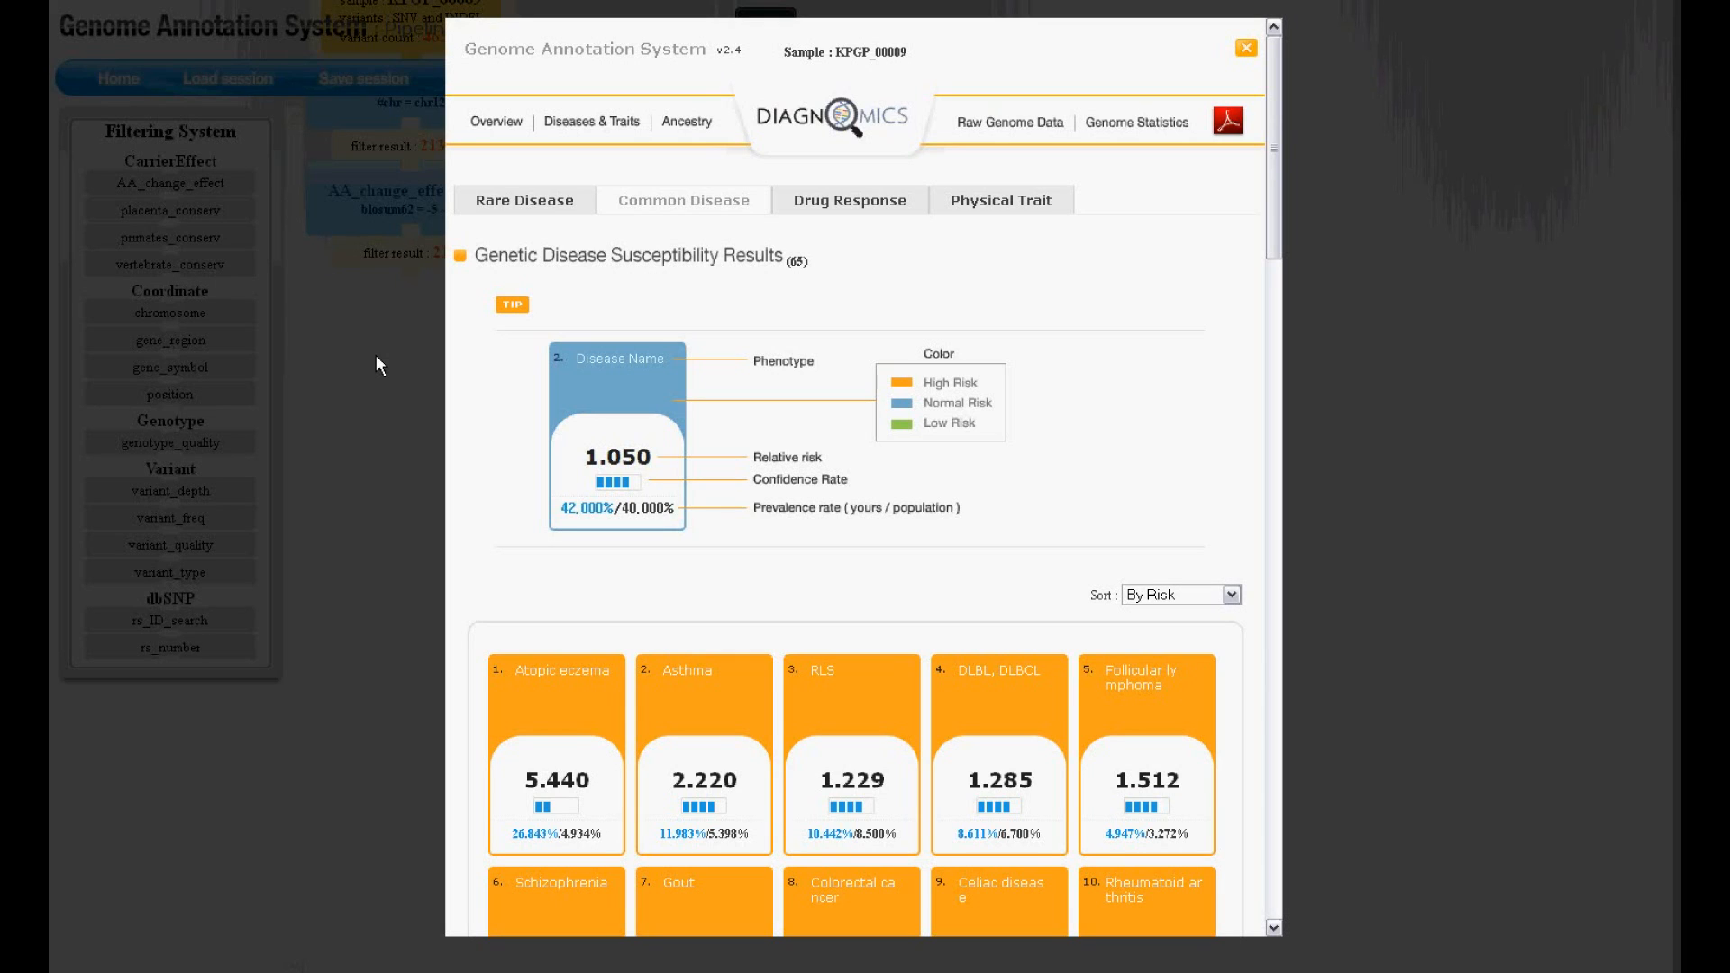
scroll(487, 485, "down", 4)
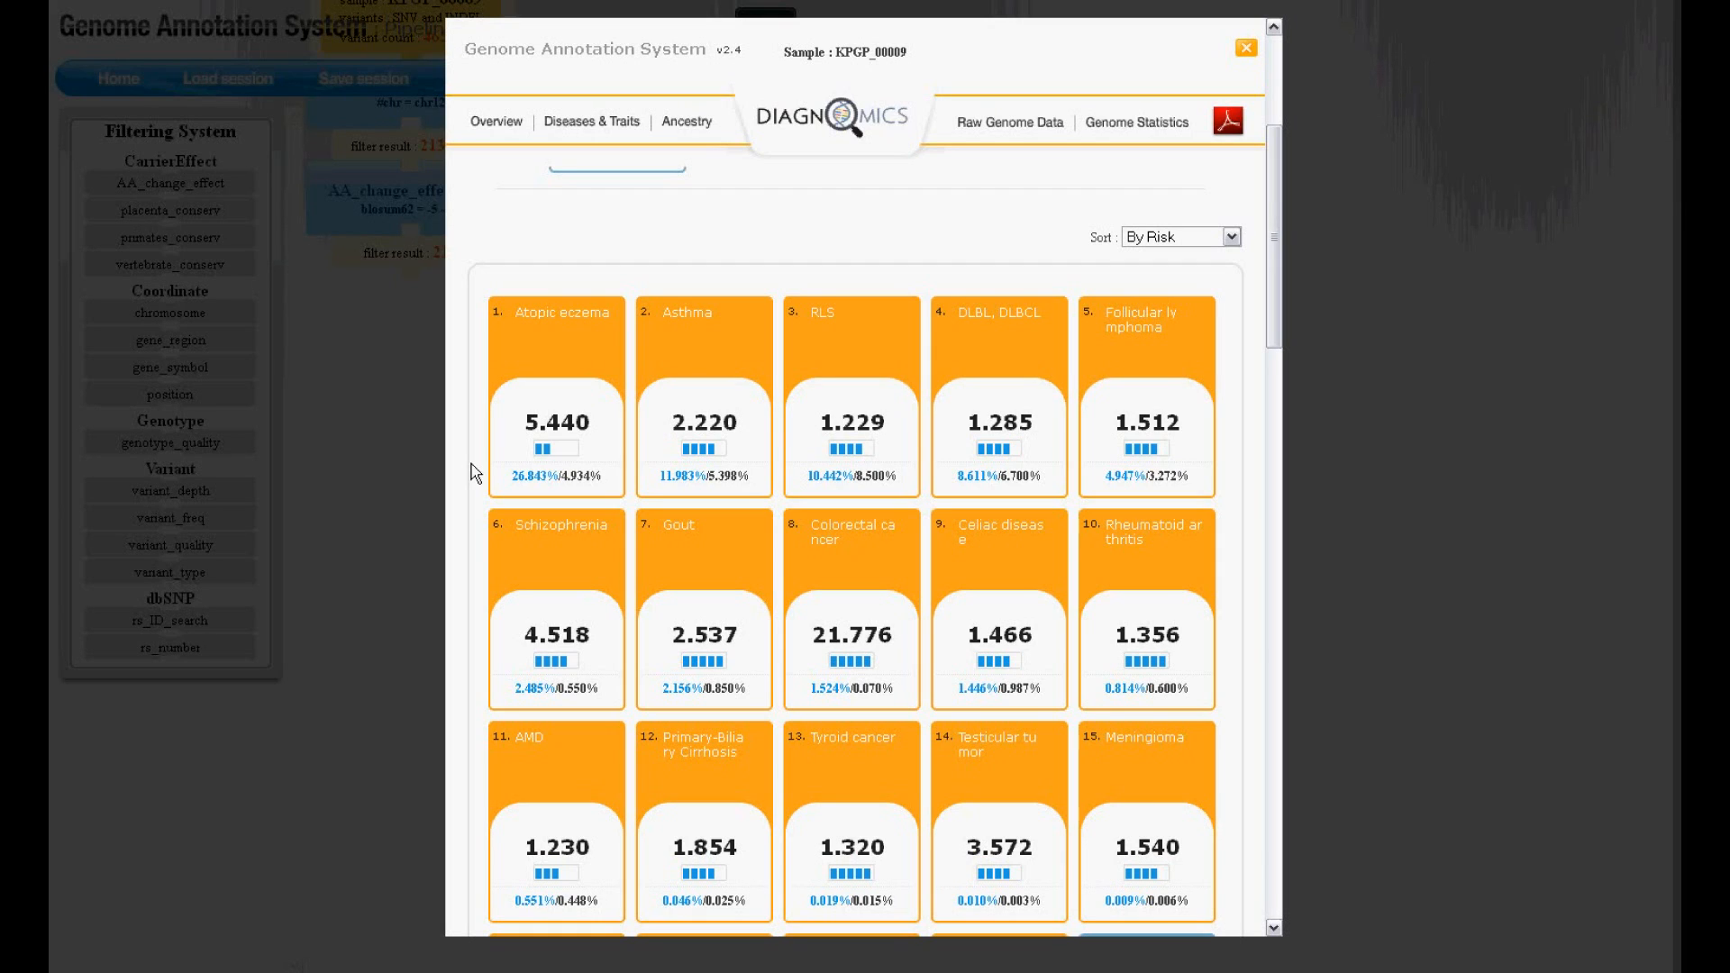
scroll(444, 465, "up", 2)
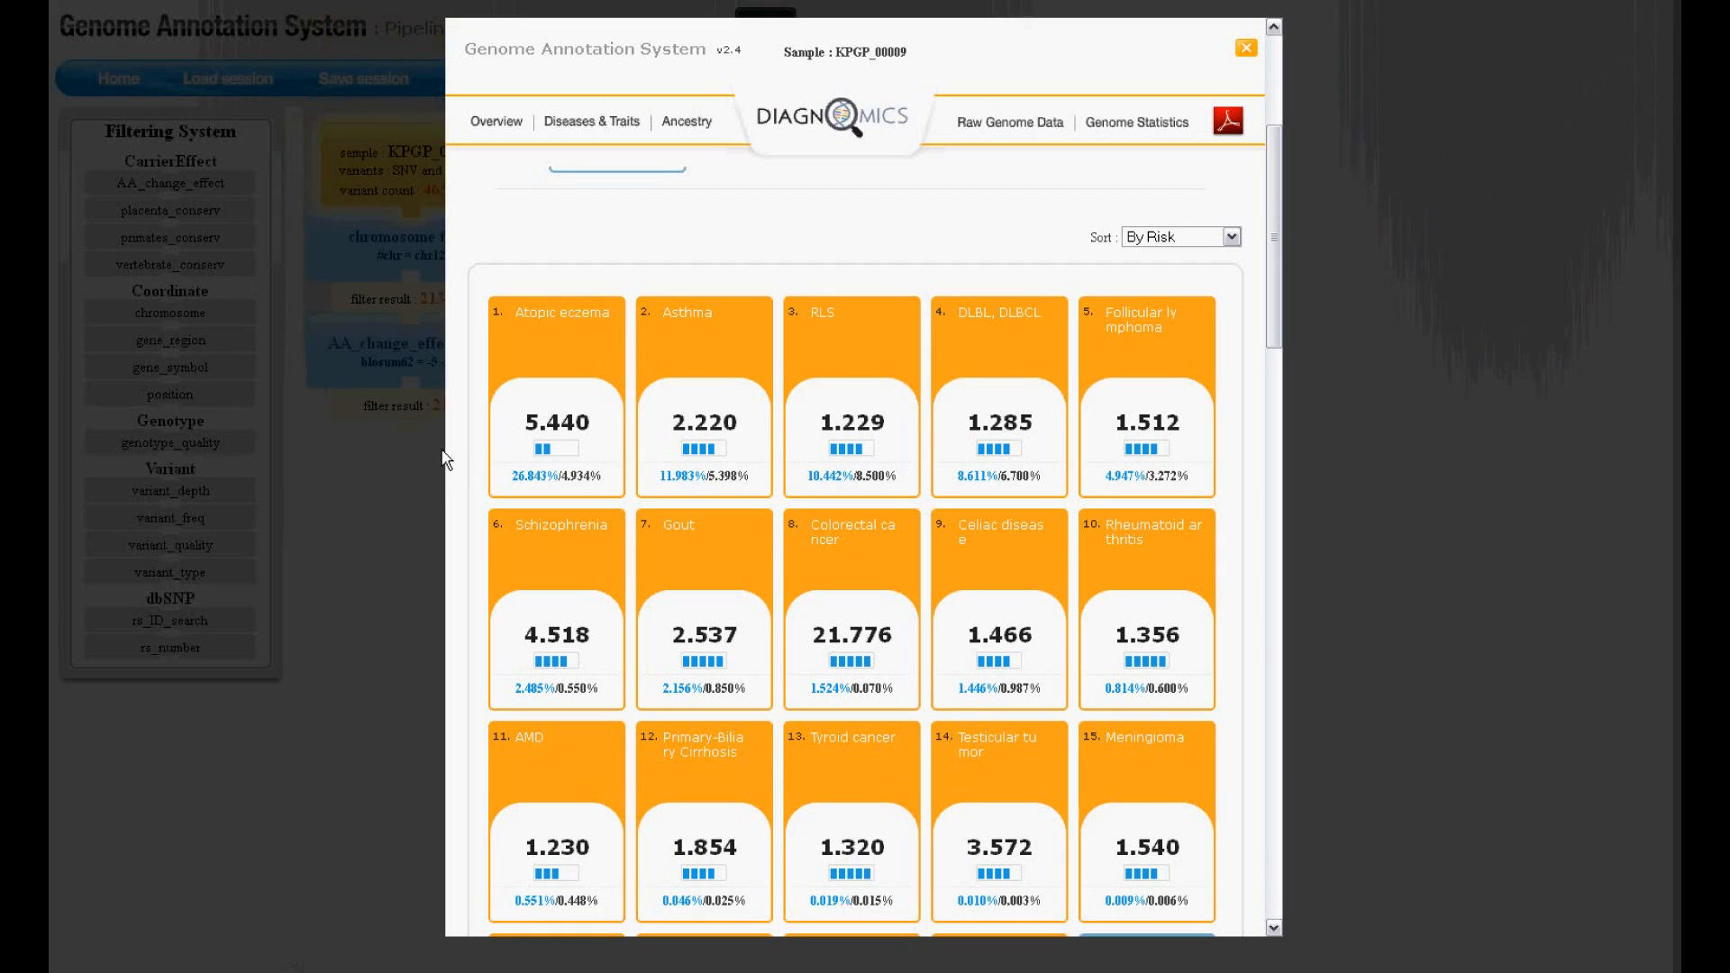
scroll(464, 443, "up", 4)
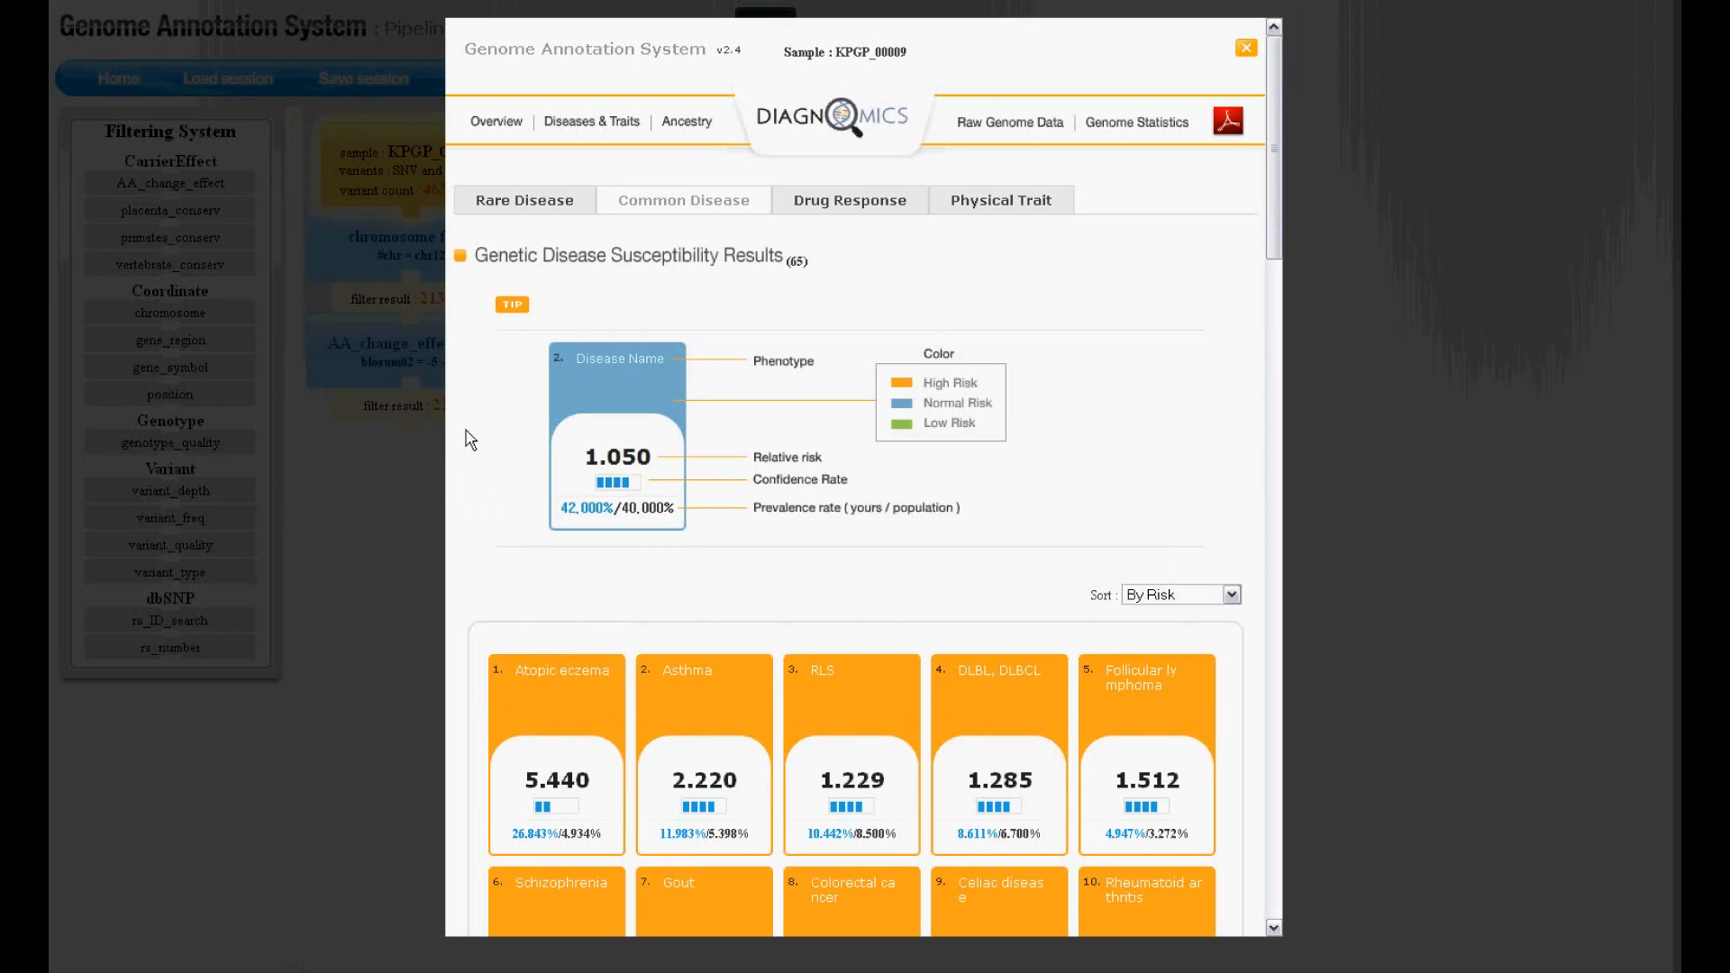
Examine the sample's Drug Response and Physical Trait results
left_click(852, 204)
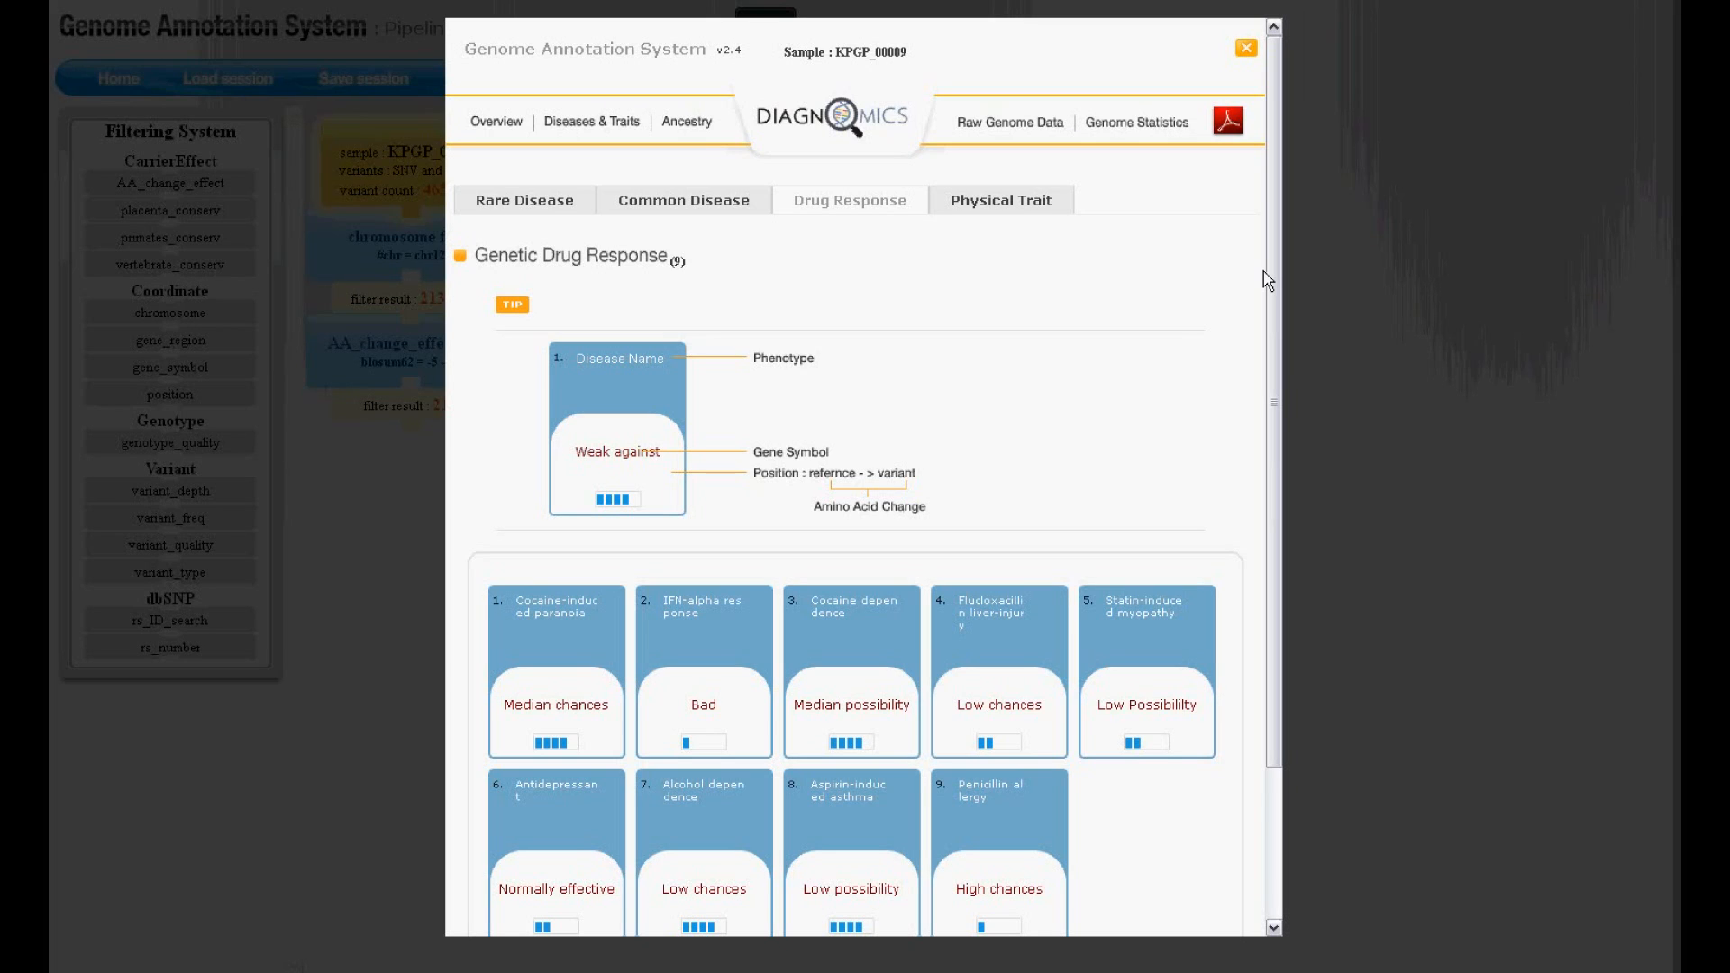
left_click(1039, 207)
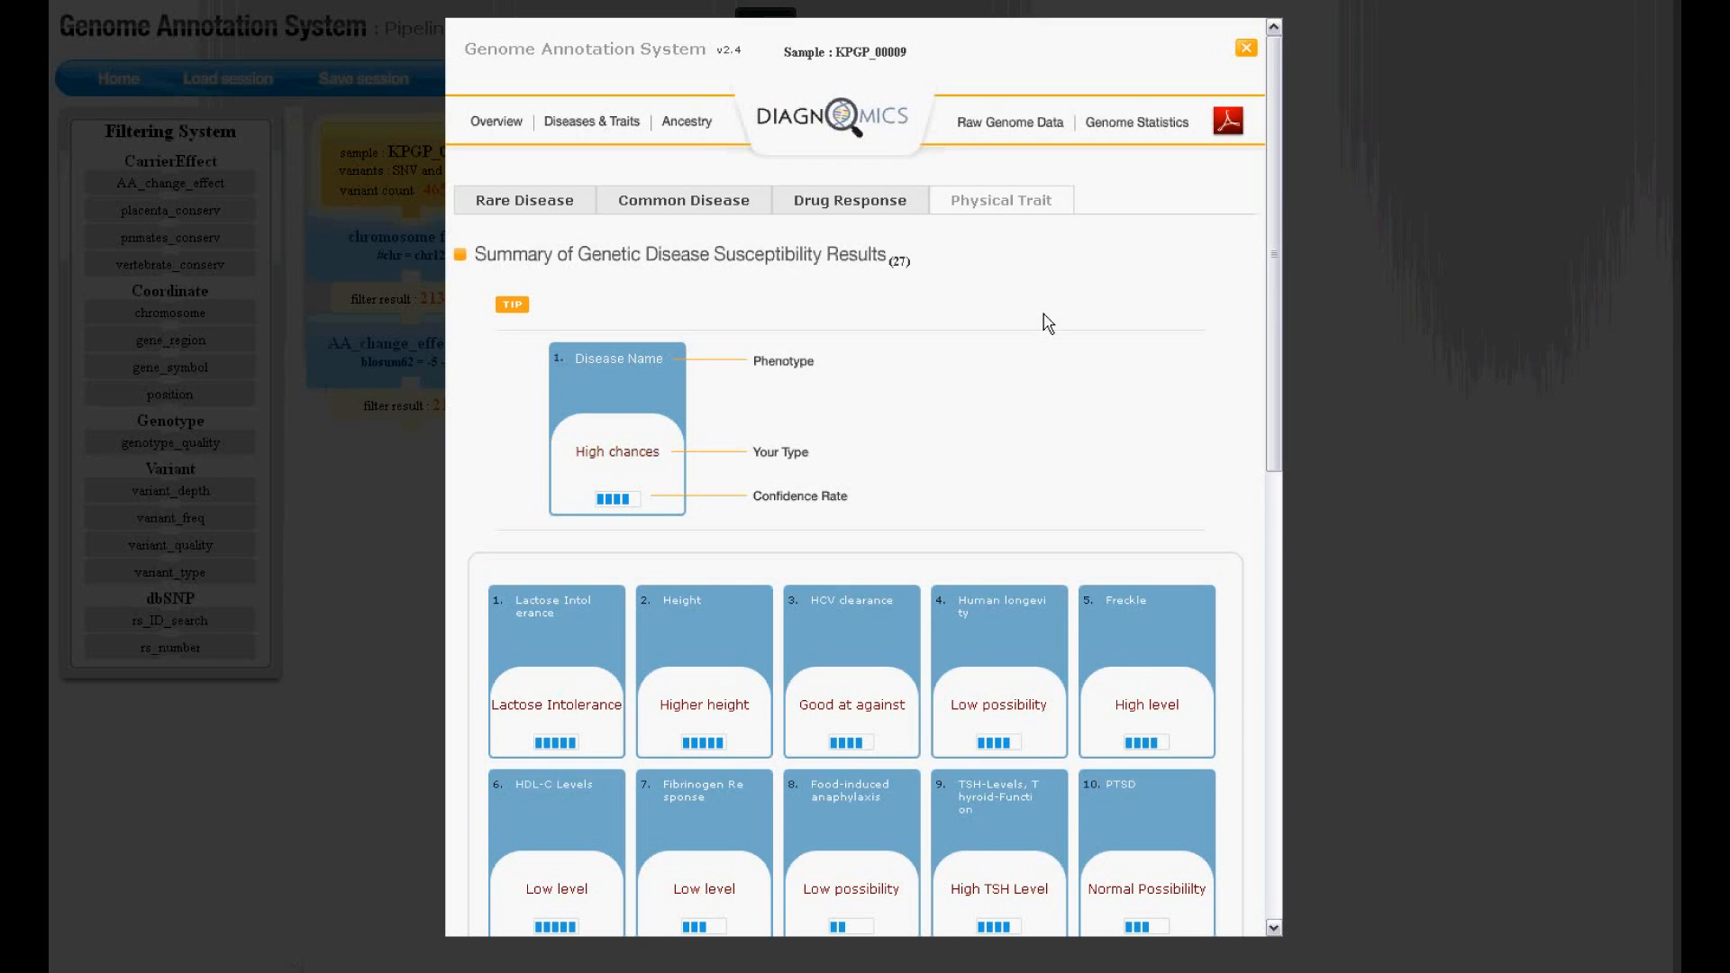
scroll(1045, 321, "down", 1)
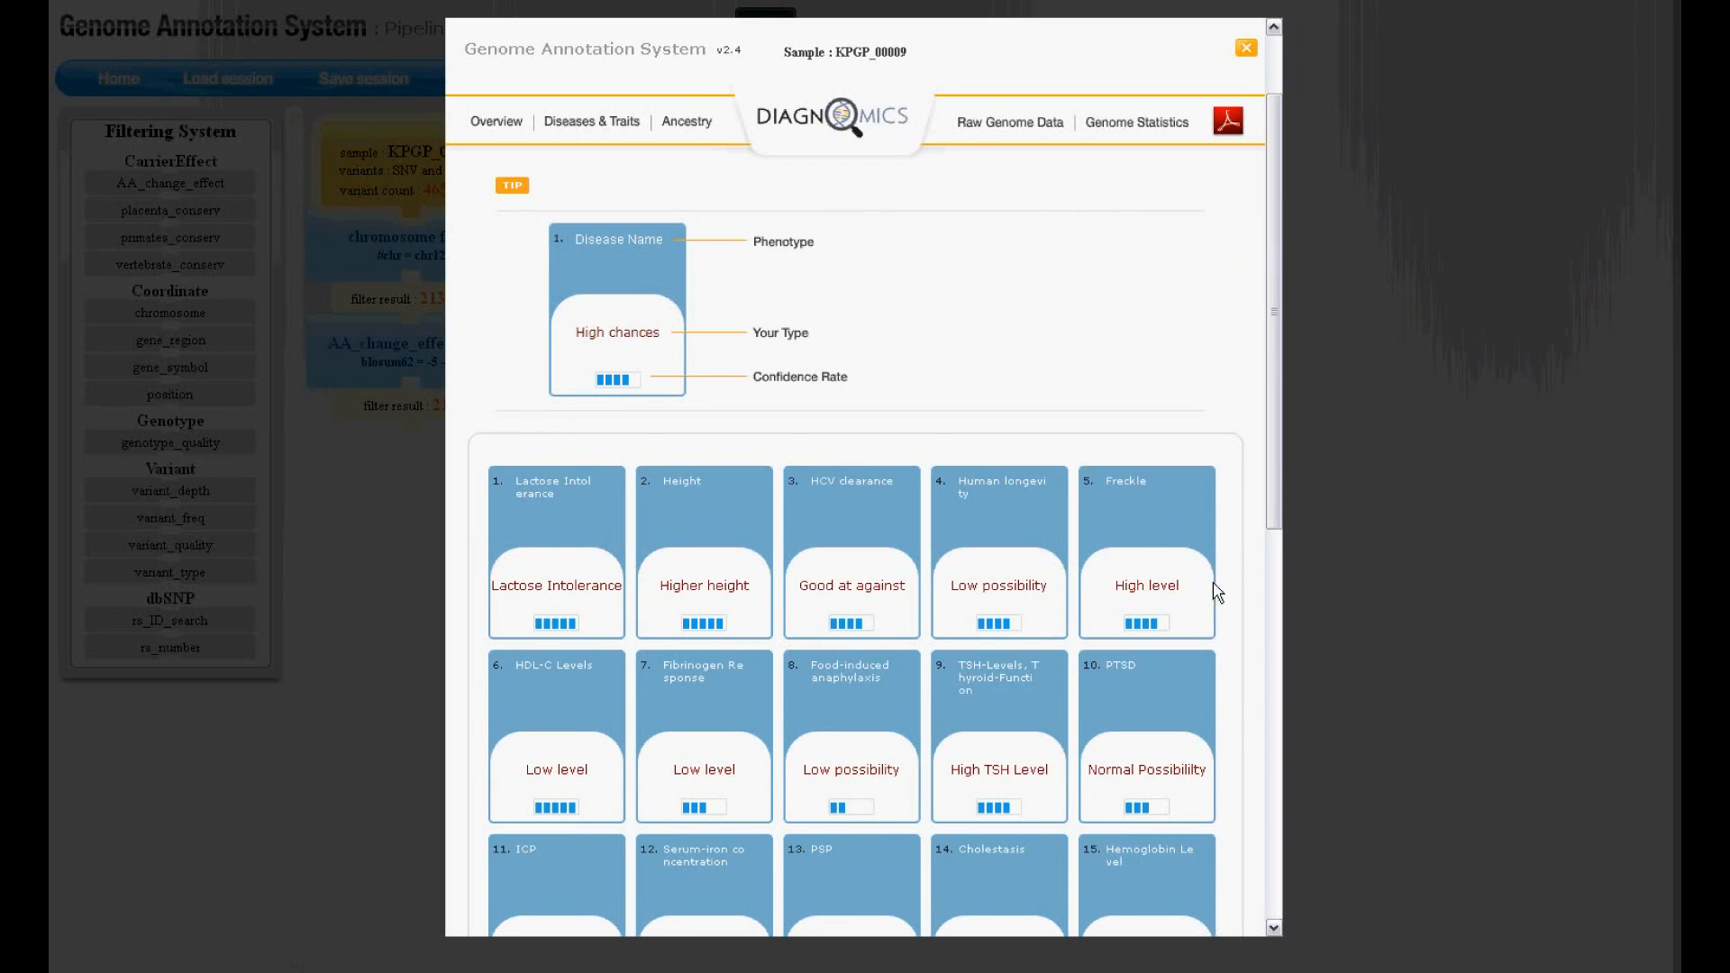
scroll(1200, 591, "down", 1)
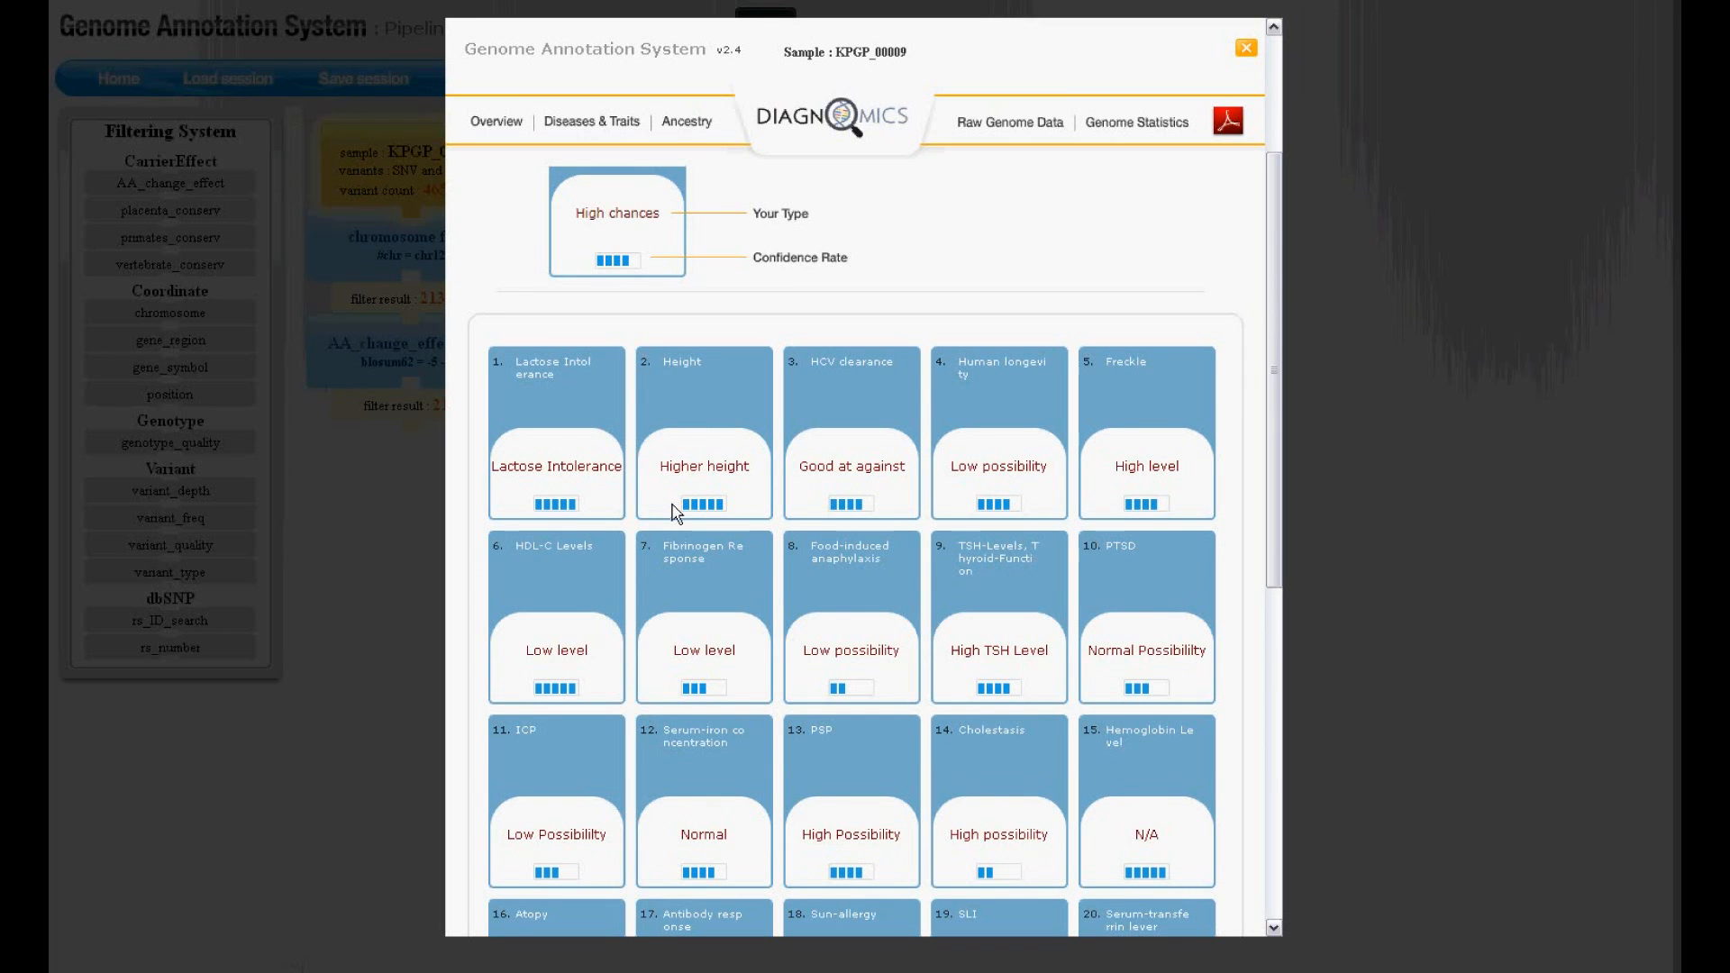
scroll(676, 511, "up", 2)
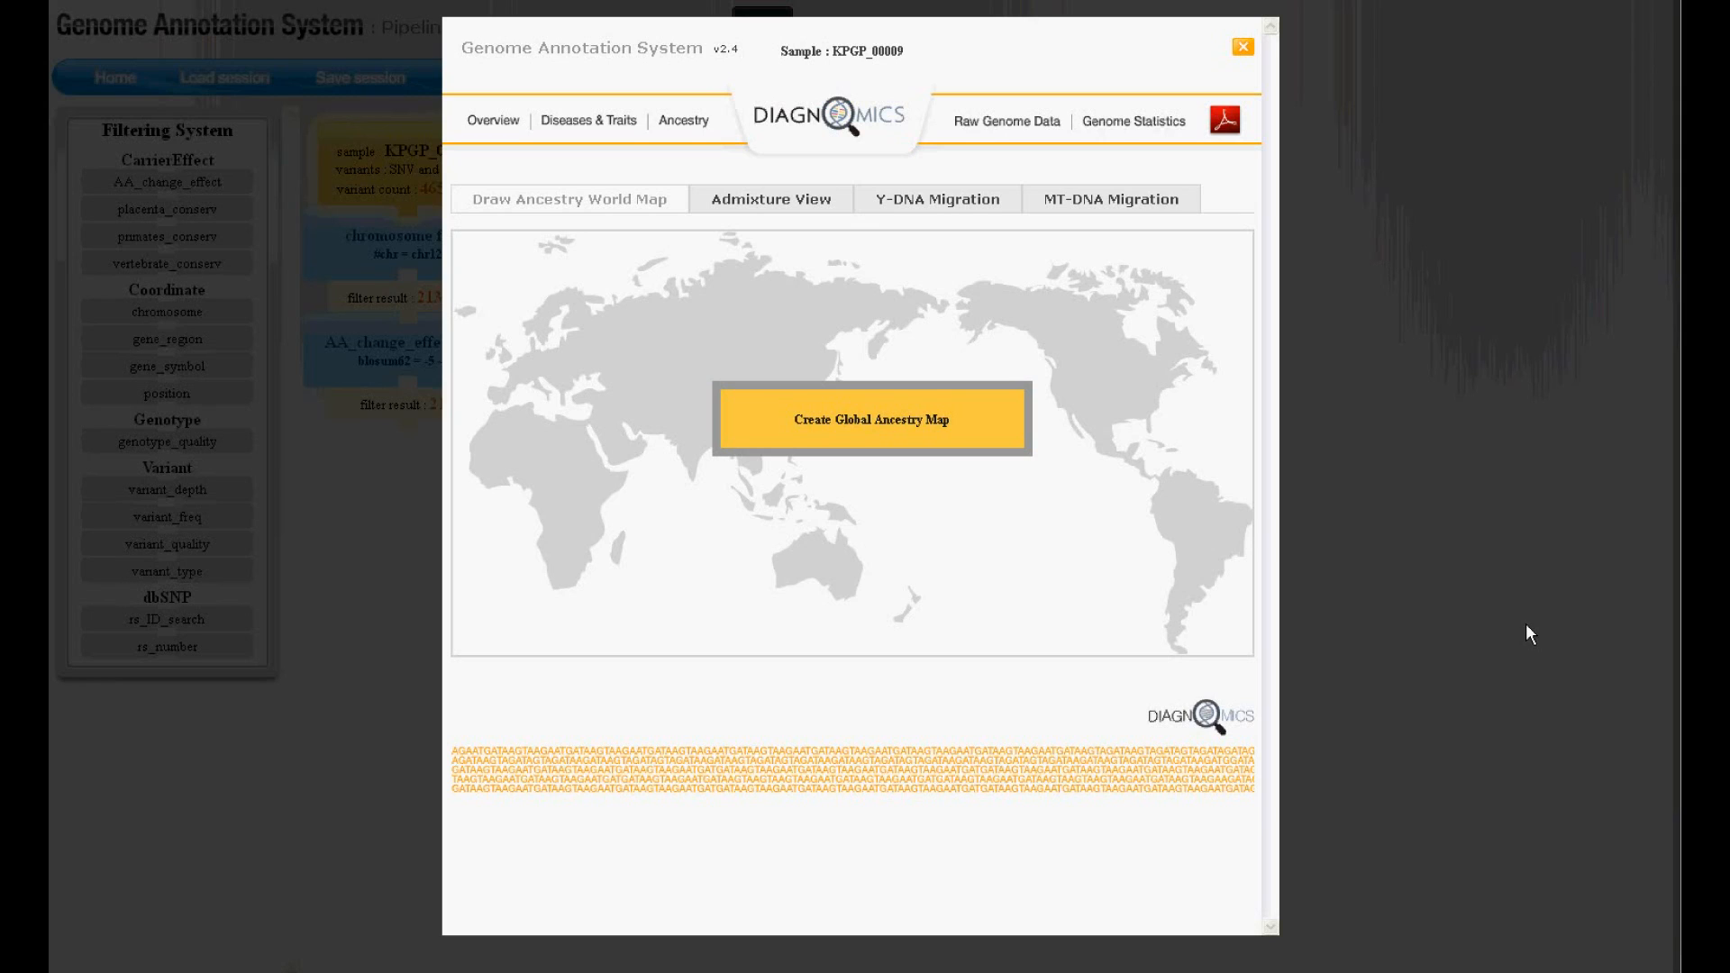
Create the global ancestry map in the Ancestry section and view the admixture, Y-DNA migration and MT-DNA migration results
left_click(897, 420)
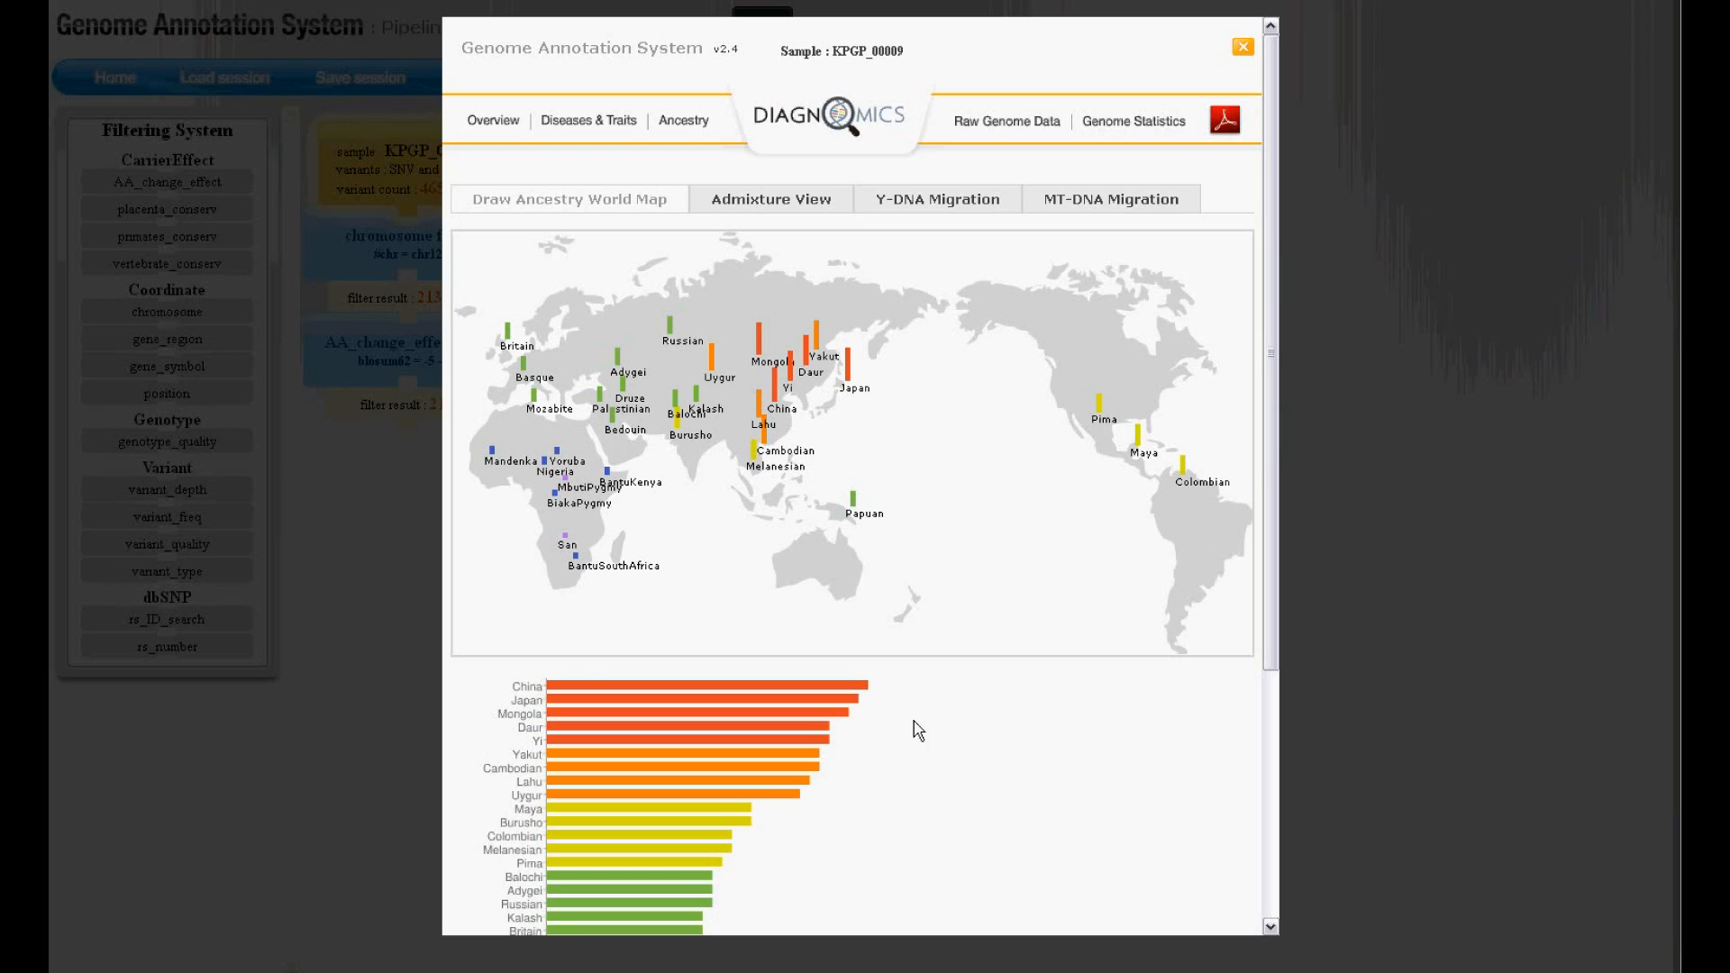
left_click(748, 201)
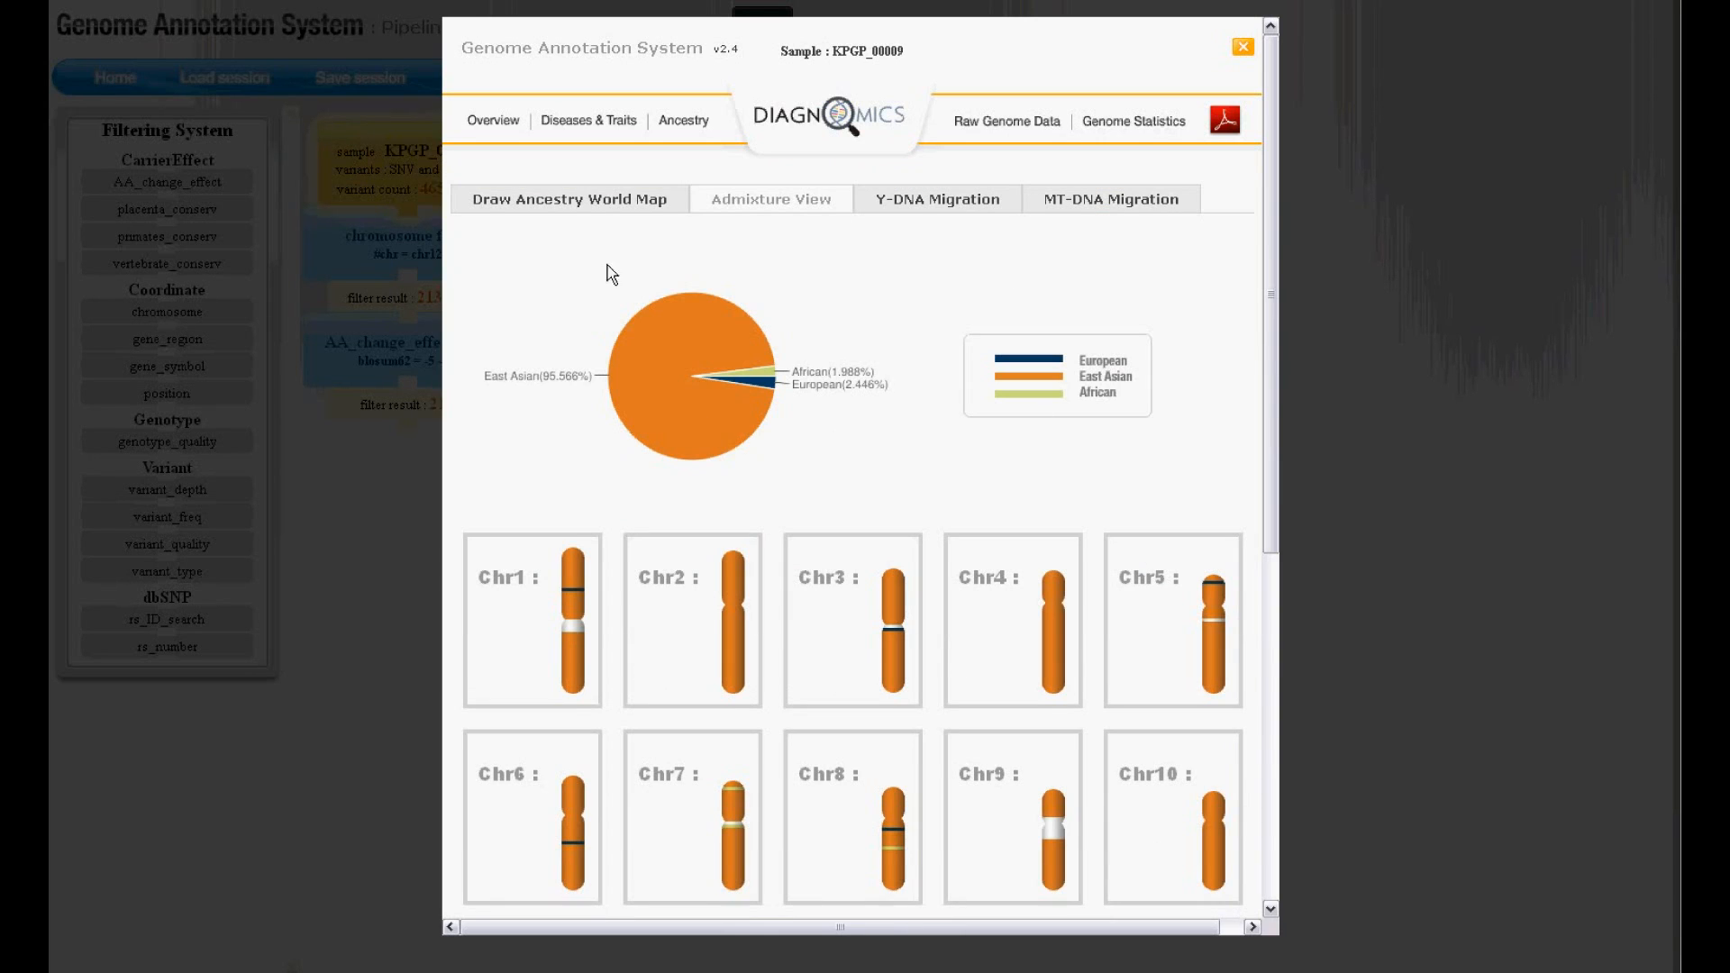
left_click(920, 209)
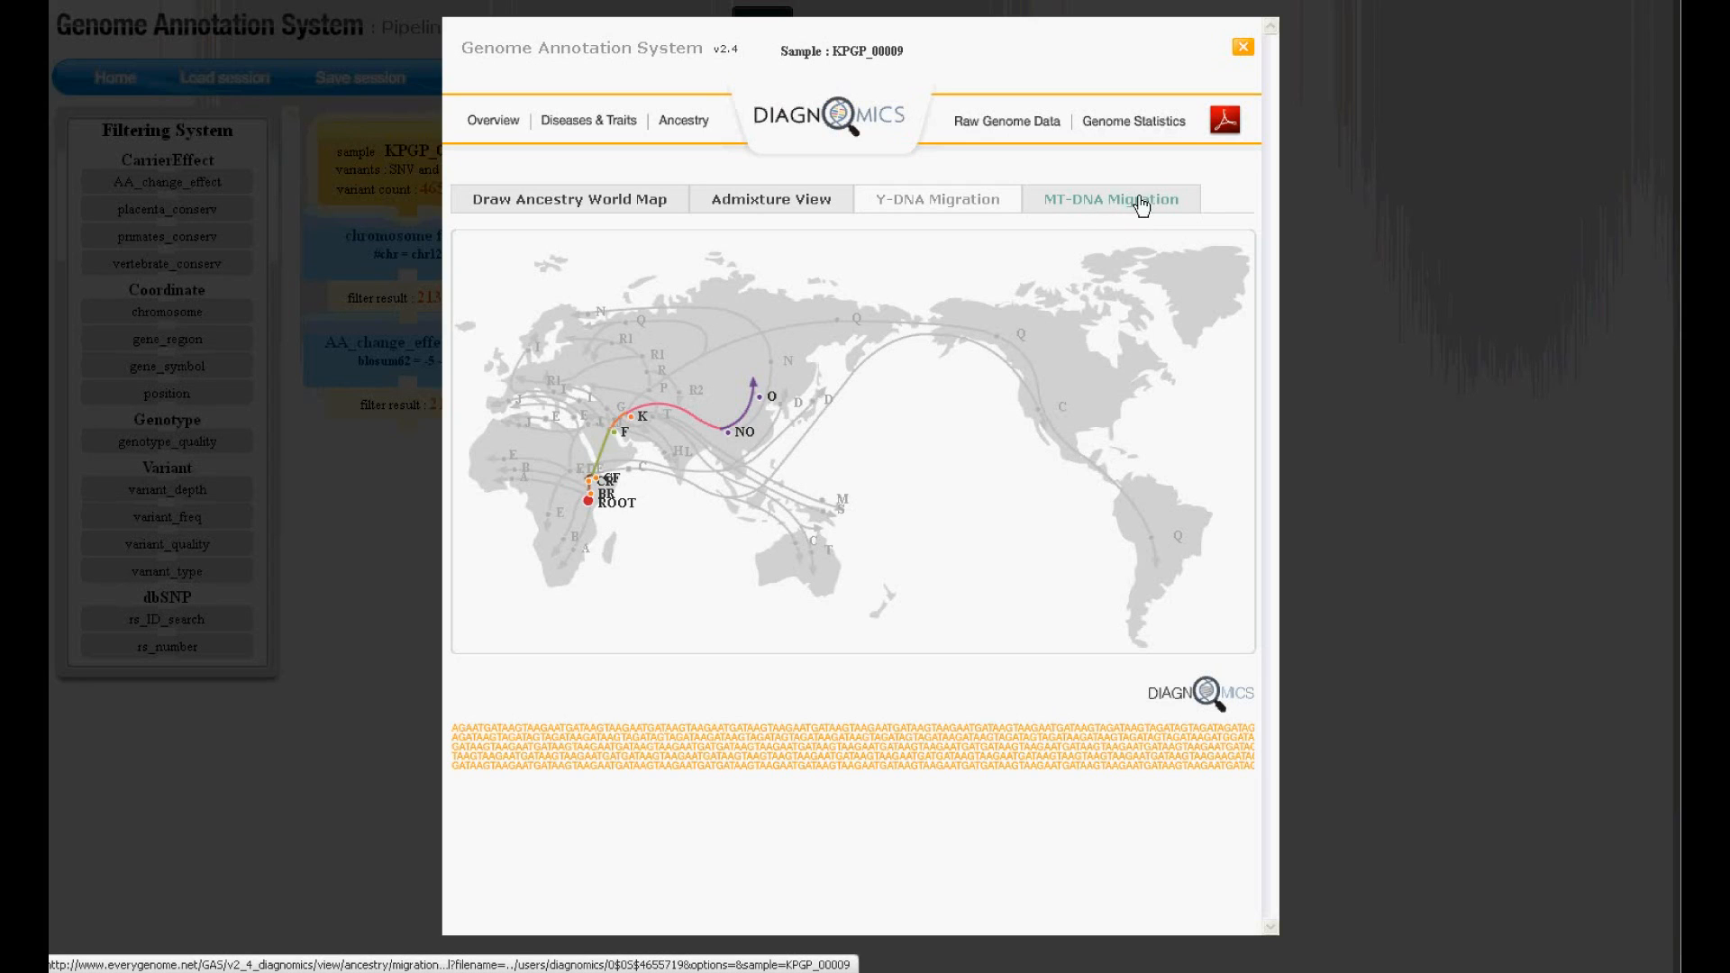
left_click(1100, 205)
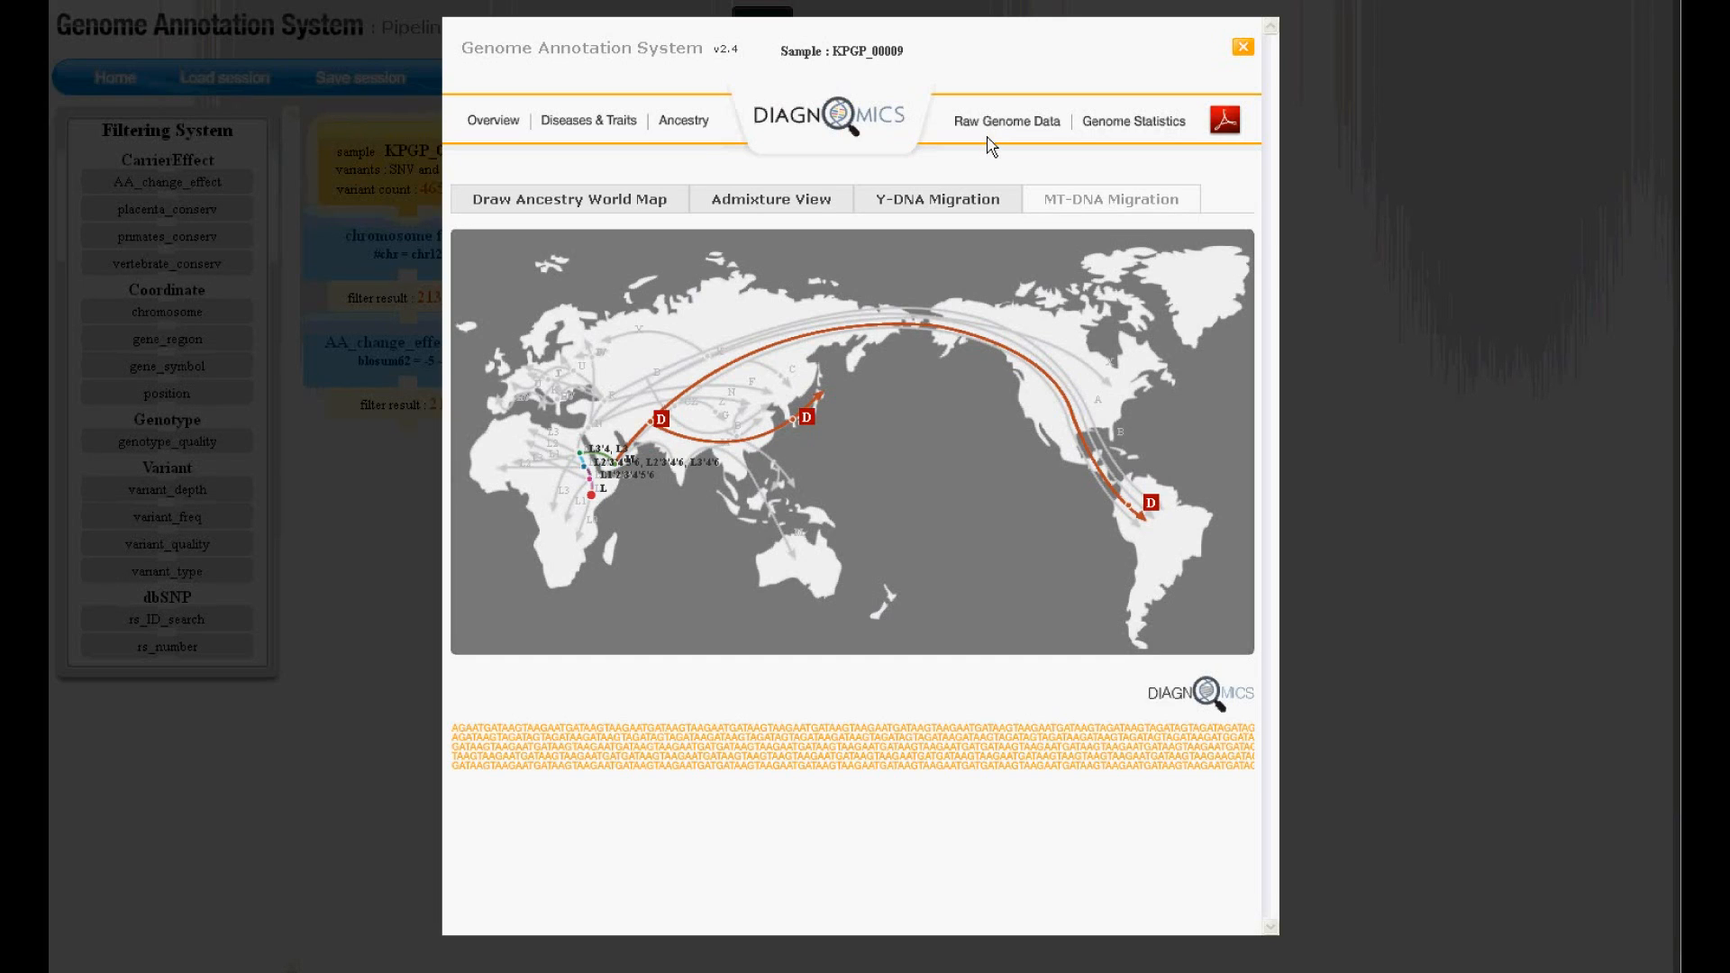
Open the sample's Genome Statistics section
left_click(1129, 132)
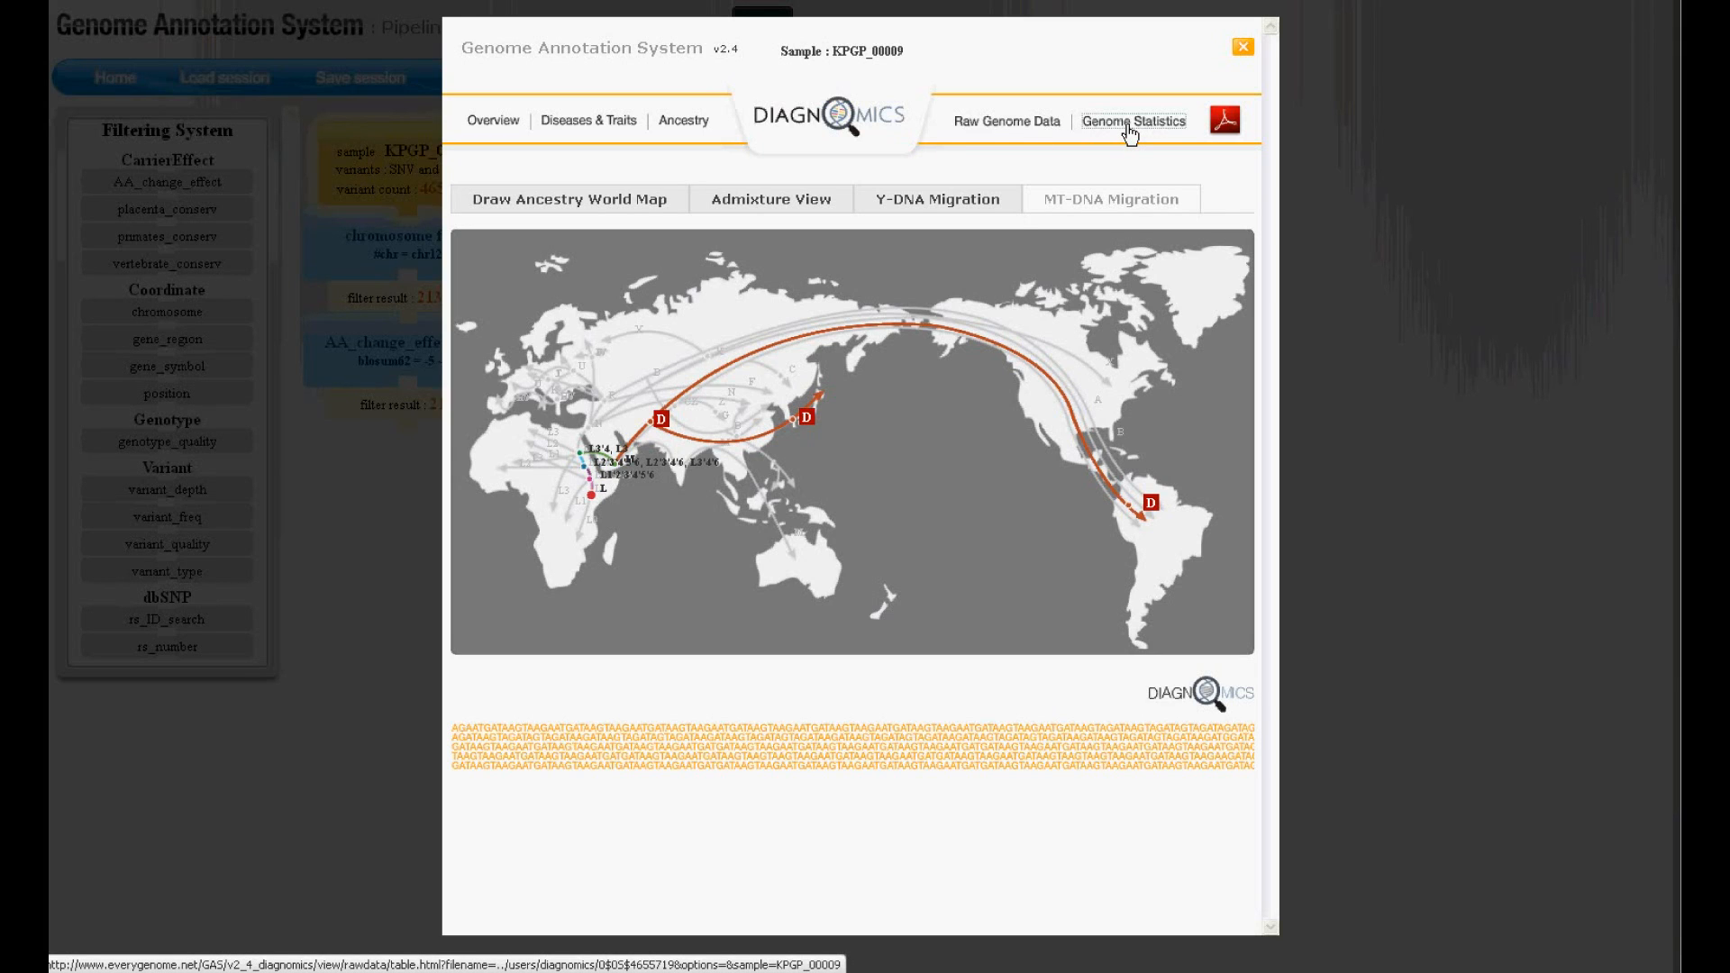